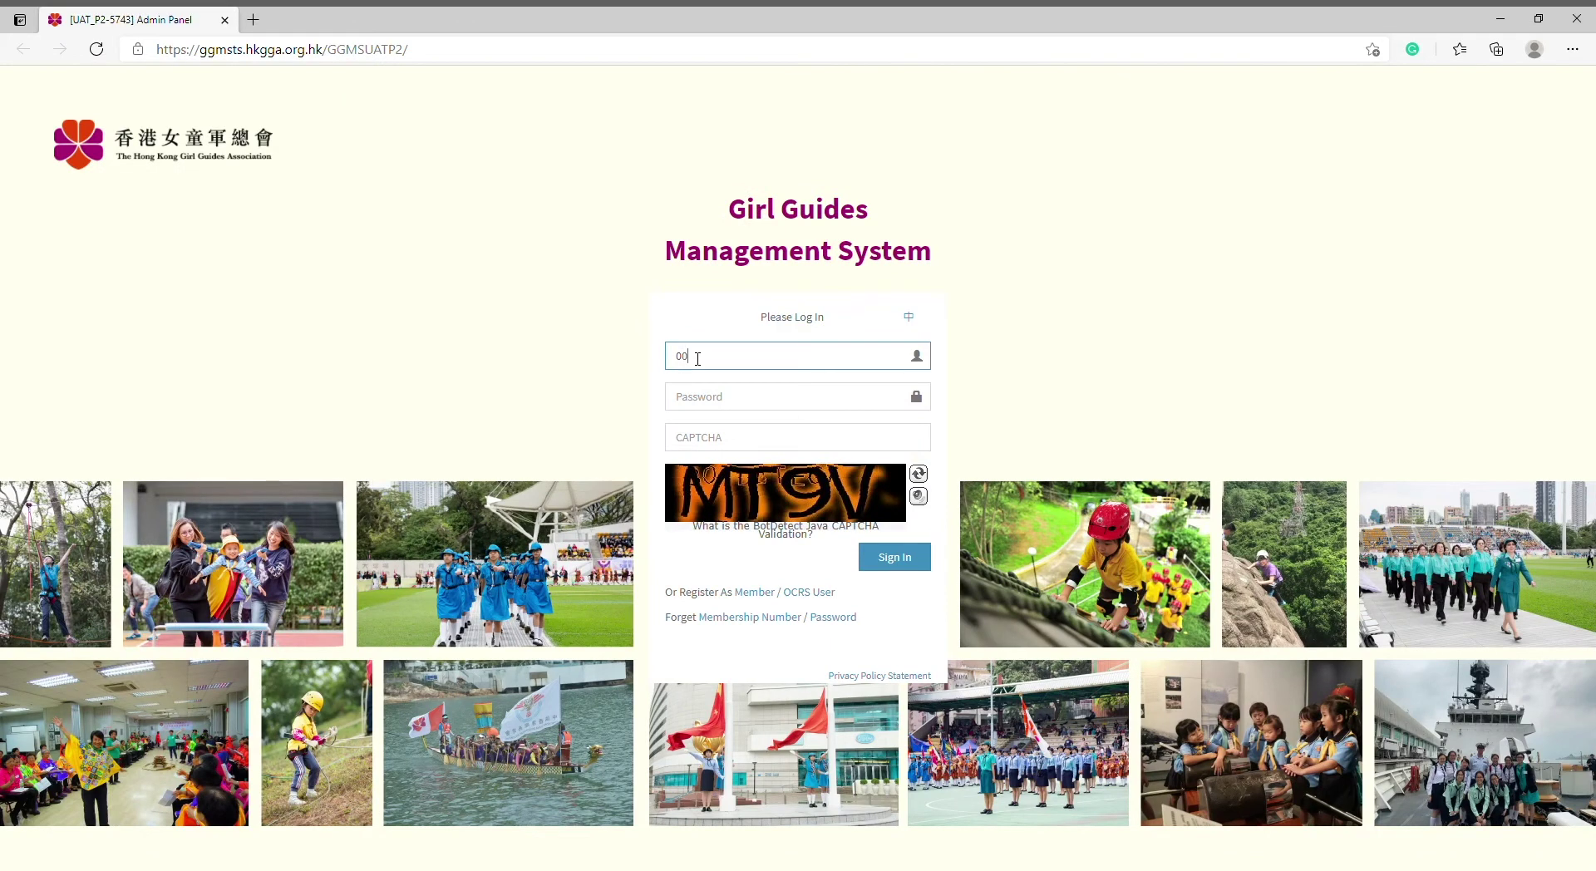
Sign in with the membership number, account password and the displayed CAPTCHA code
type("0071453")
key("Return")
left_click(709, 399)
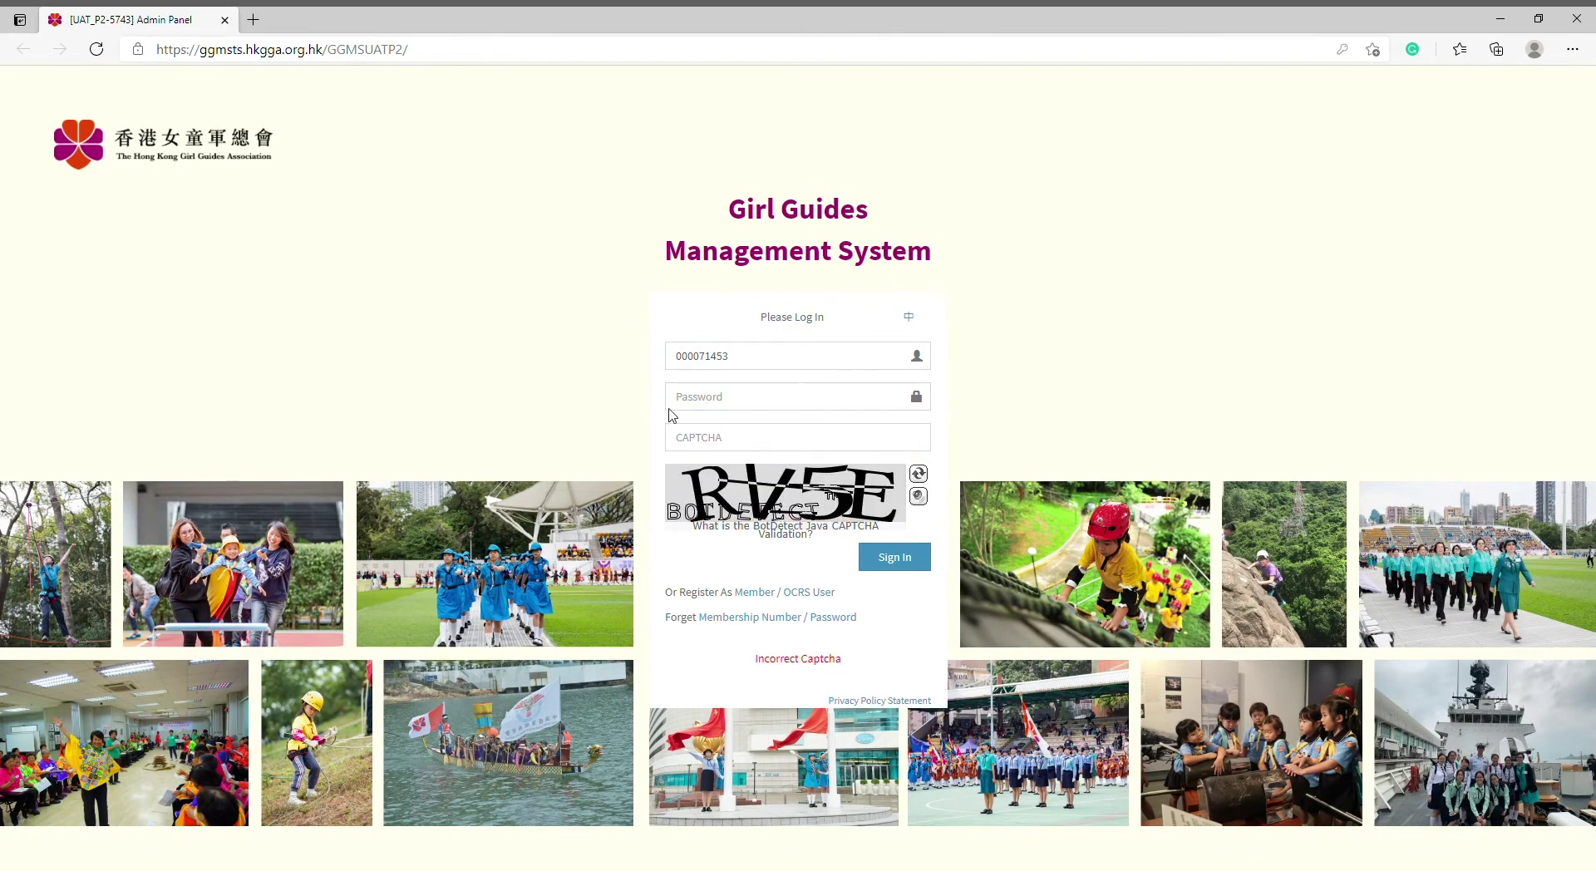
left_click(666, 416)
left_click(687, 438)
type("RV5E")
key("Return")
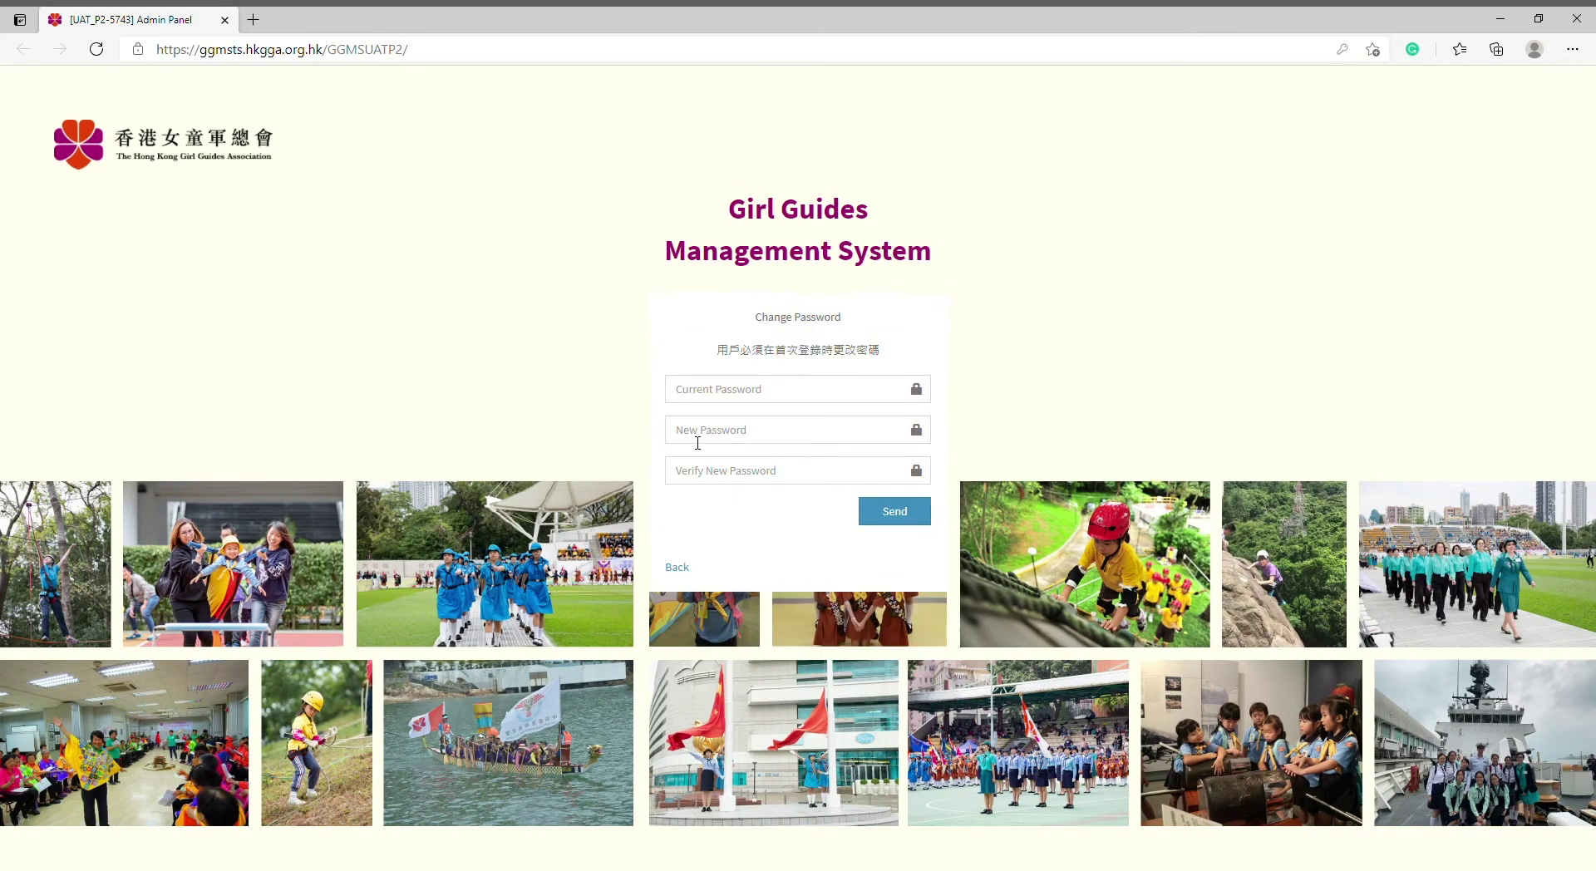
Replace the initial password by entering the current password and the new password twice, and submit the change
left_click(715, 405)
key("ctrl+v")
left_click(730, 440)
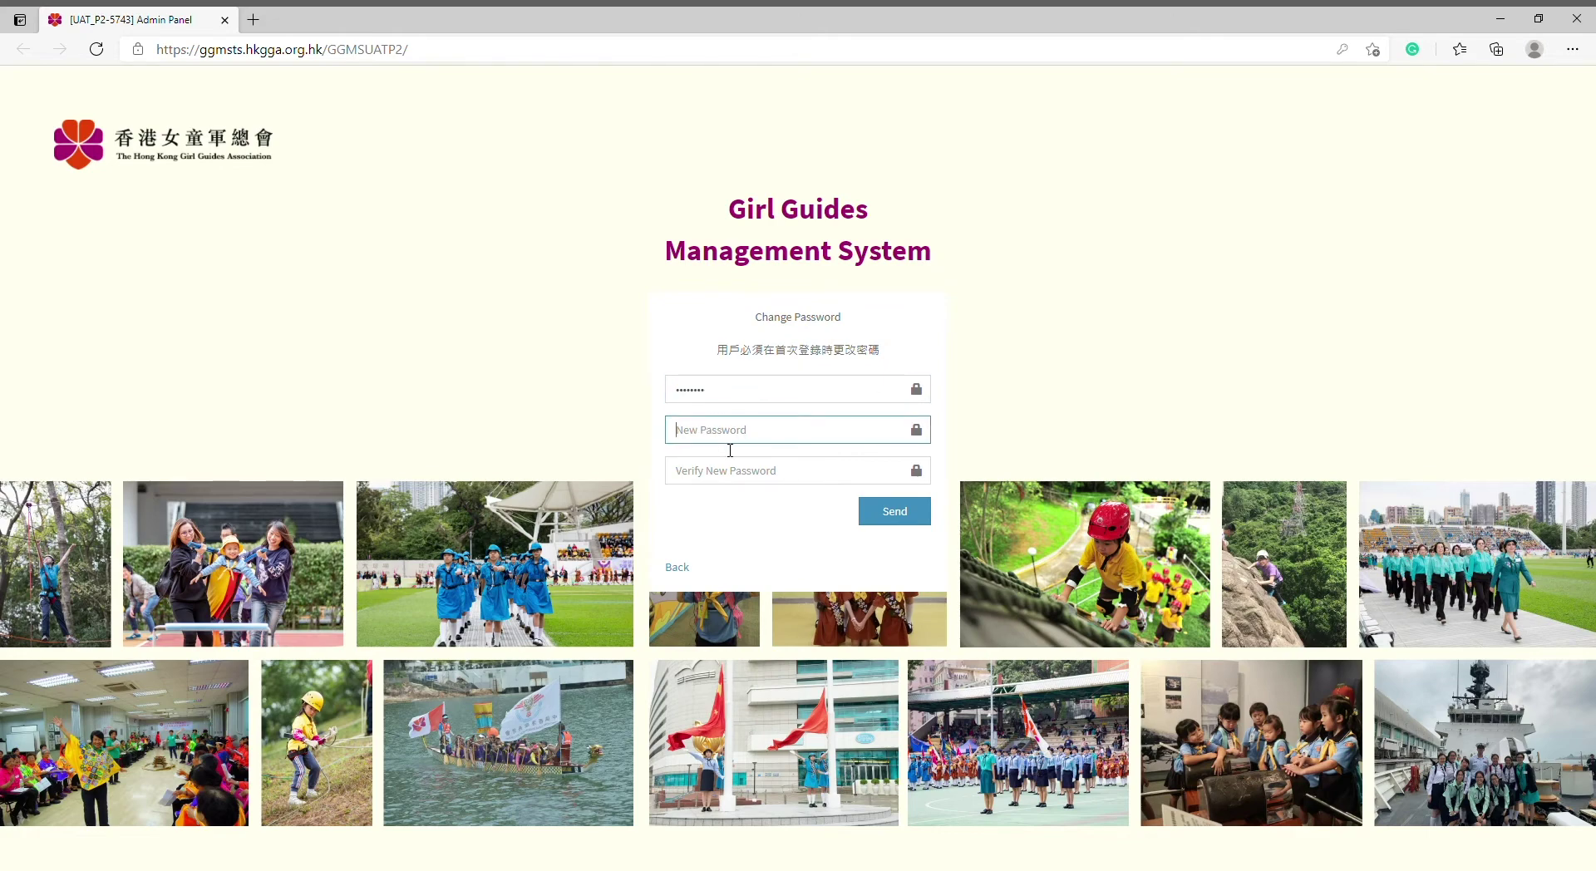
type("*********")
key("Tab")
type("*********")
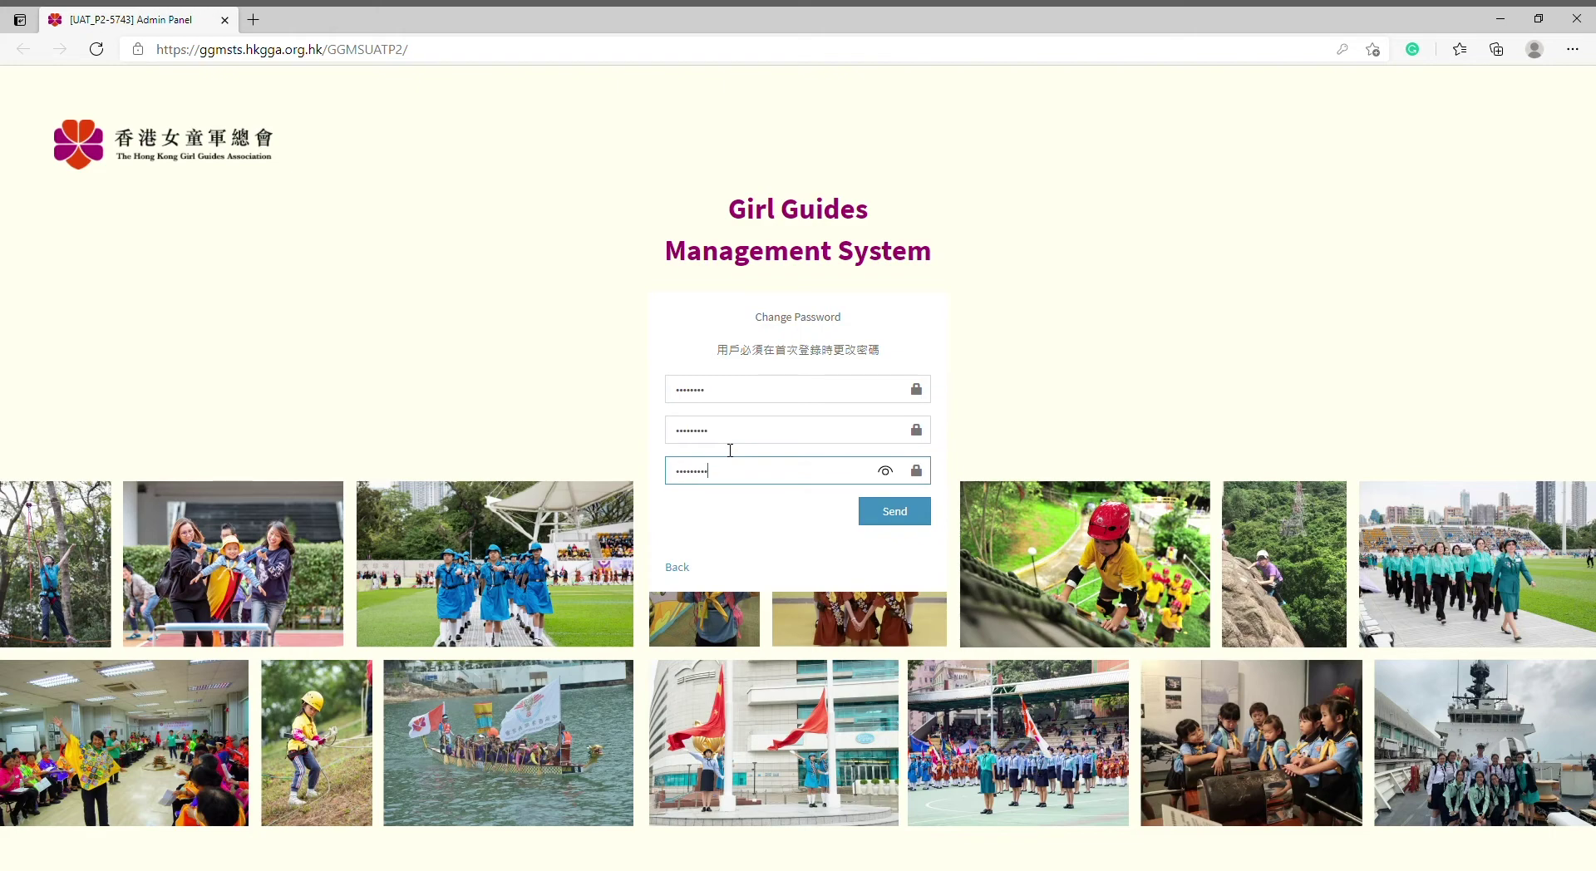
left_click(887, 512)
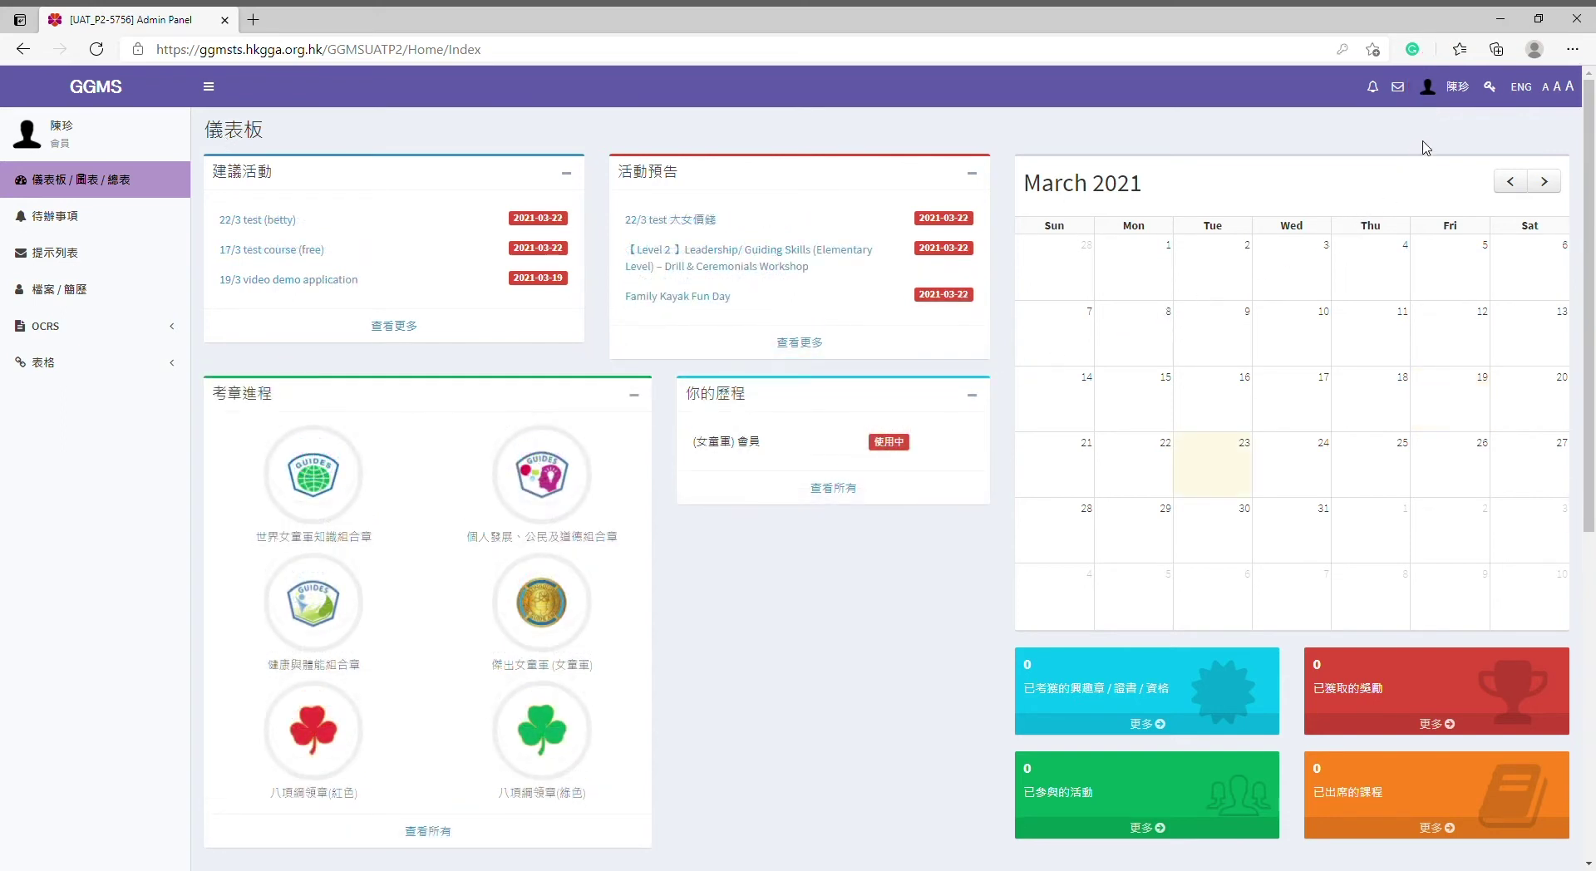
Check the signed-in account and its pending to-do notifications from the dashboard
left_click(1456, 97)
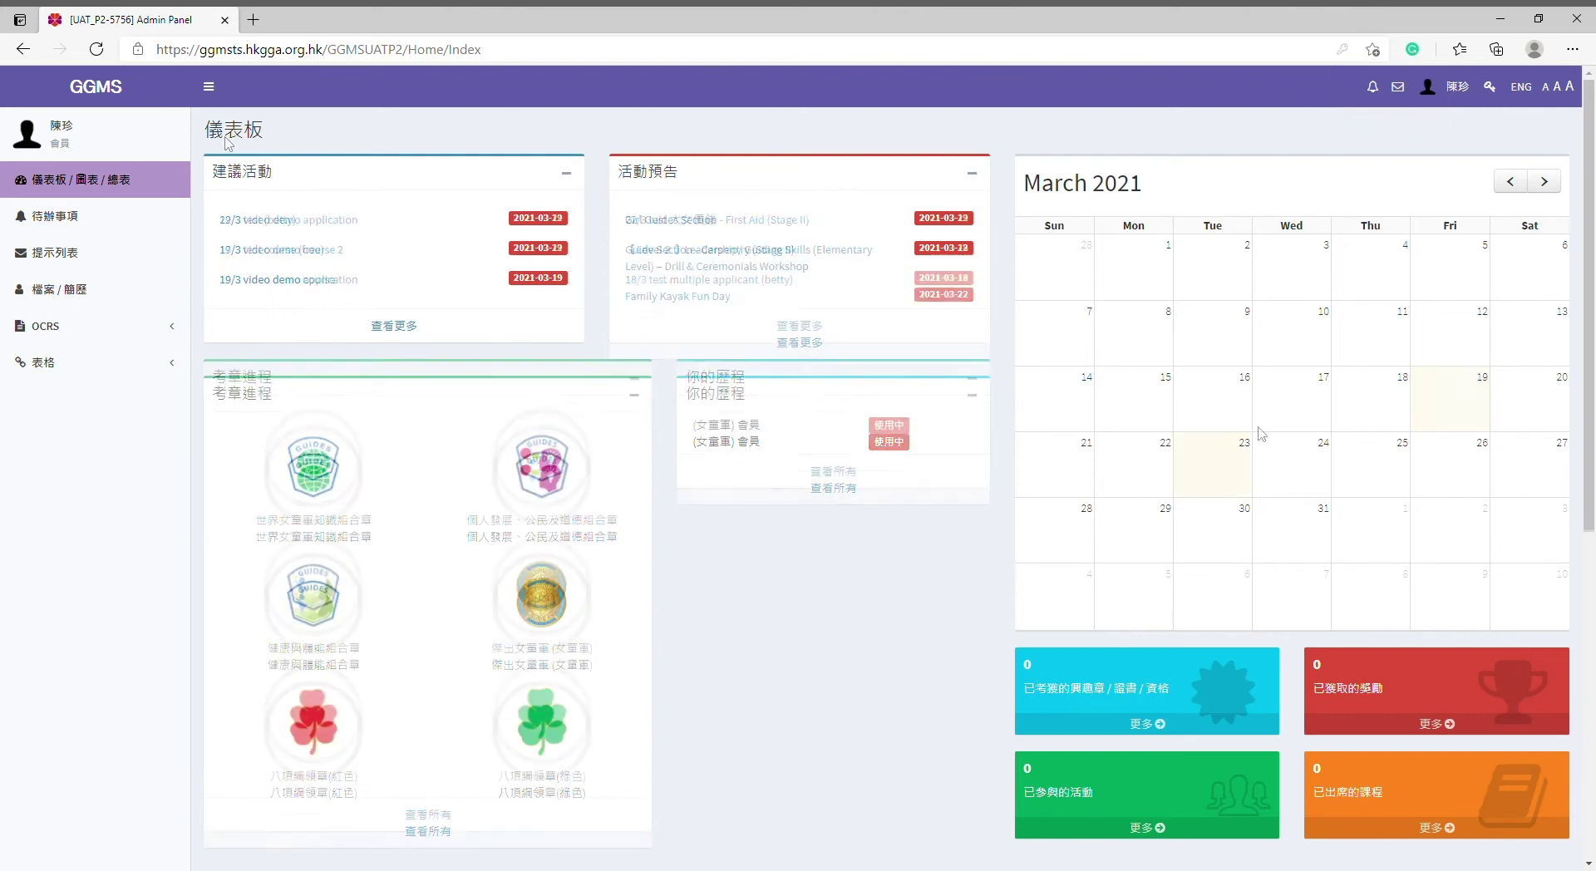
left_click(1373, 99)
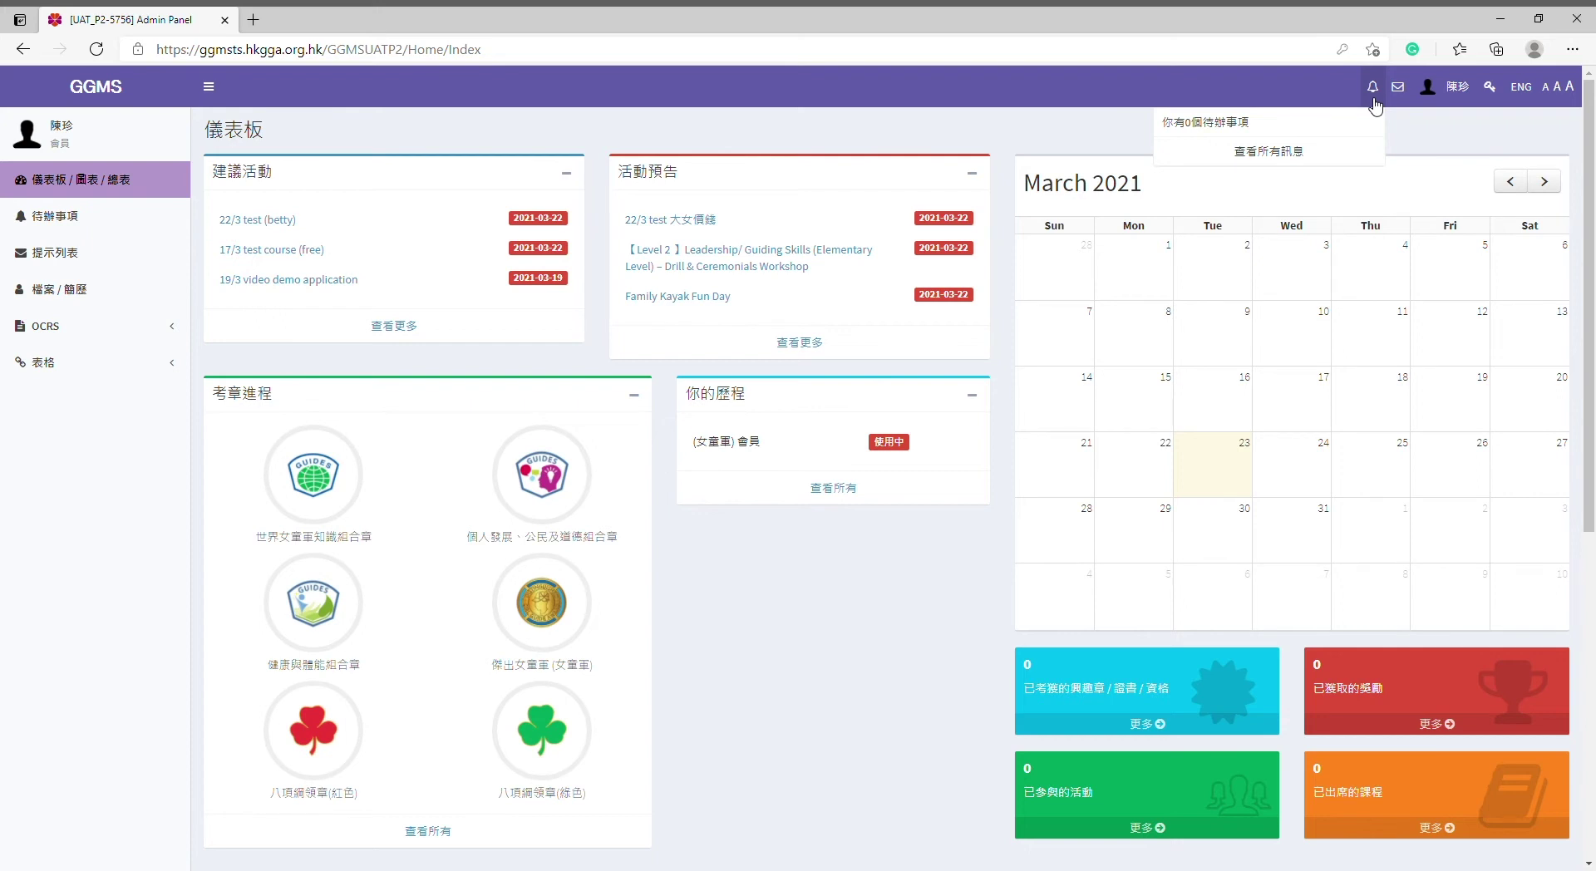
mouse_move(1402, 106)
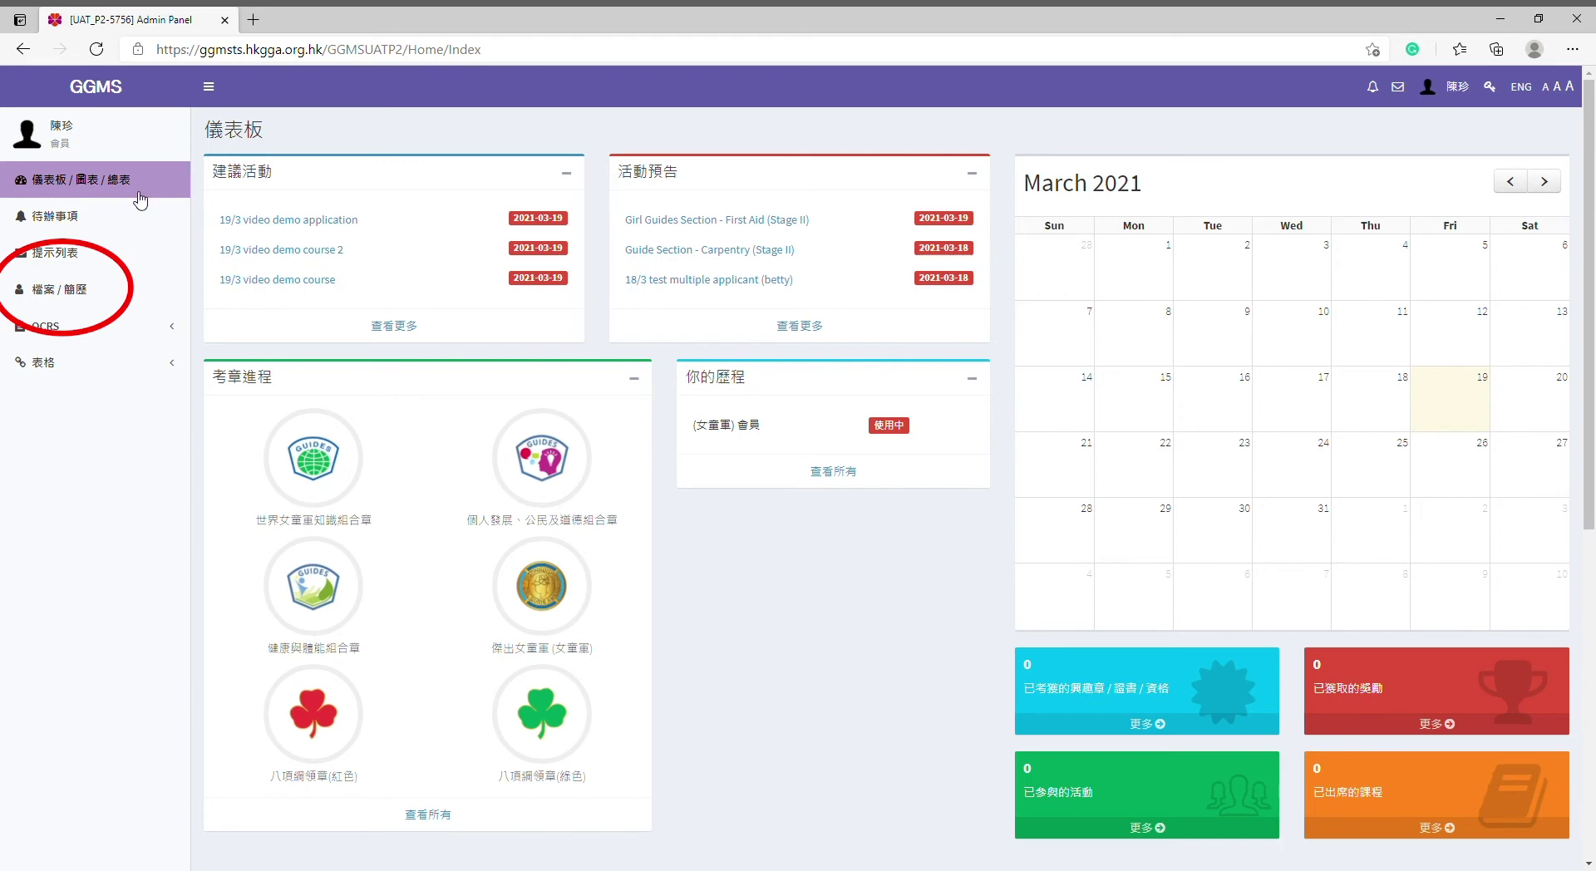
Open the member's 檔案 / 履歷 and review the 個人資料 and 女童軍資訊 sections down to the service hours list
left_click(90, 290)
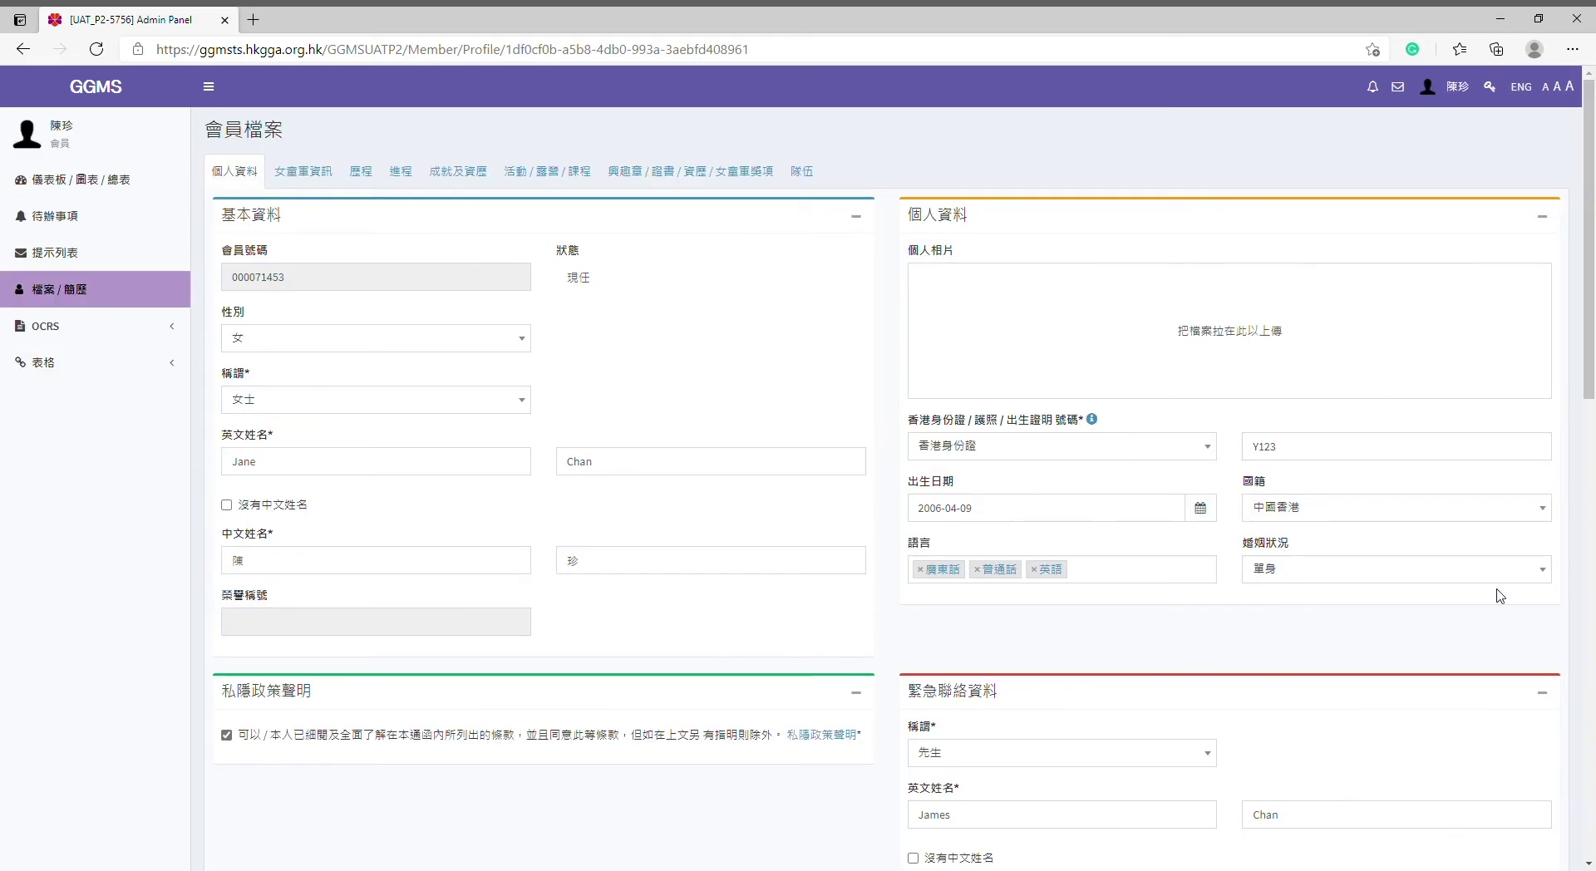
mouse_move(1590, 400)
left_mouse_down()
mouse_move(1592, 851)
mouse_move(1591, 399)
left_mouse_up()
left_click(303, 171)
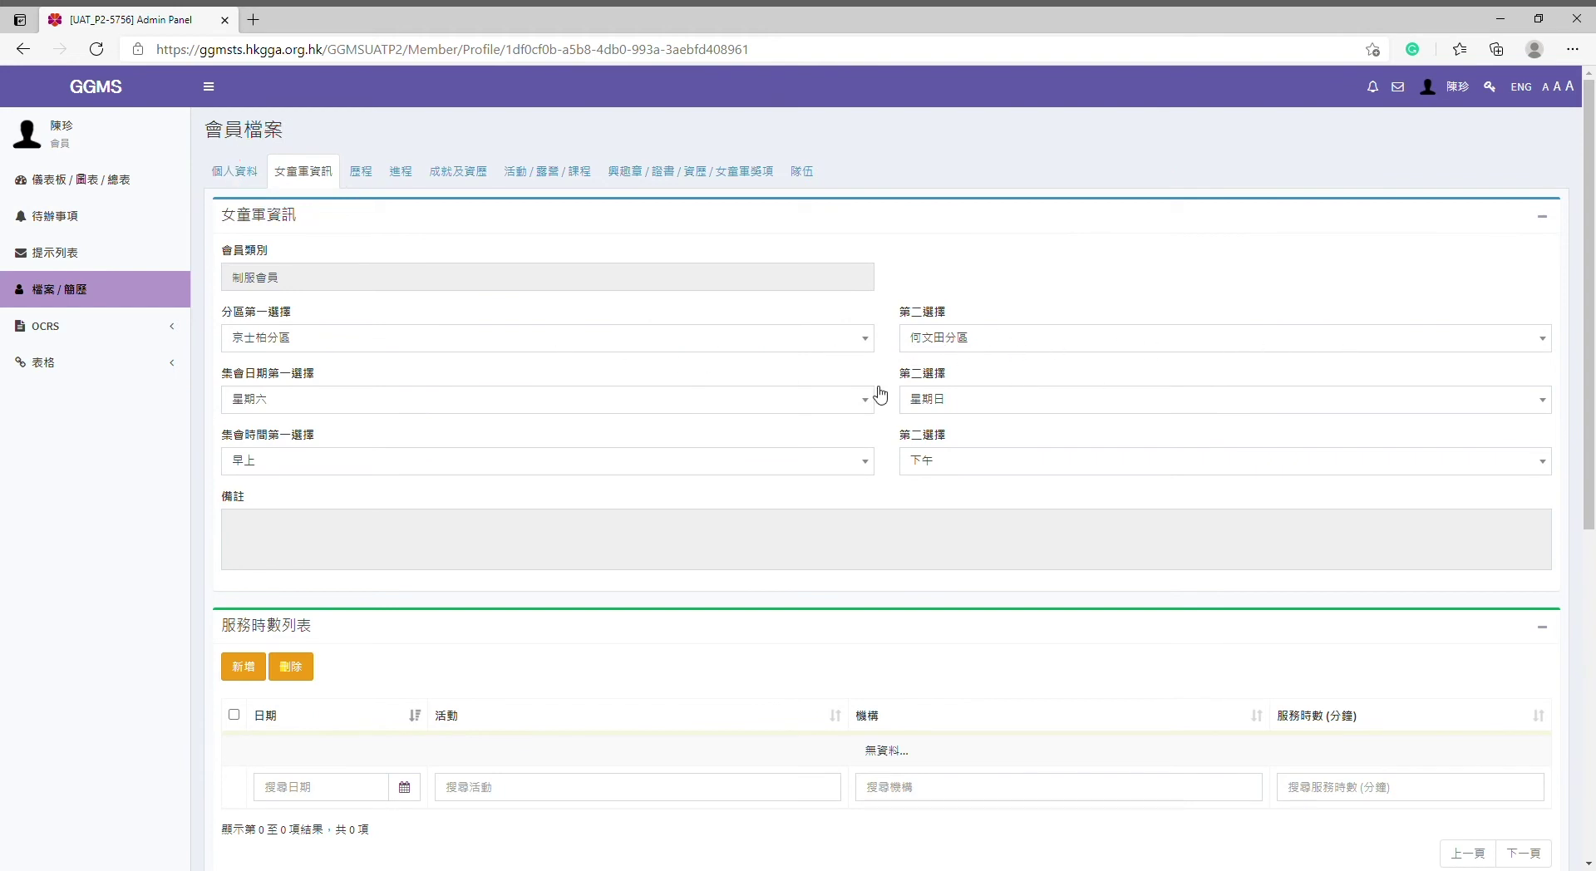
left_click_drag(1590, 499, 1589, 781)
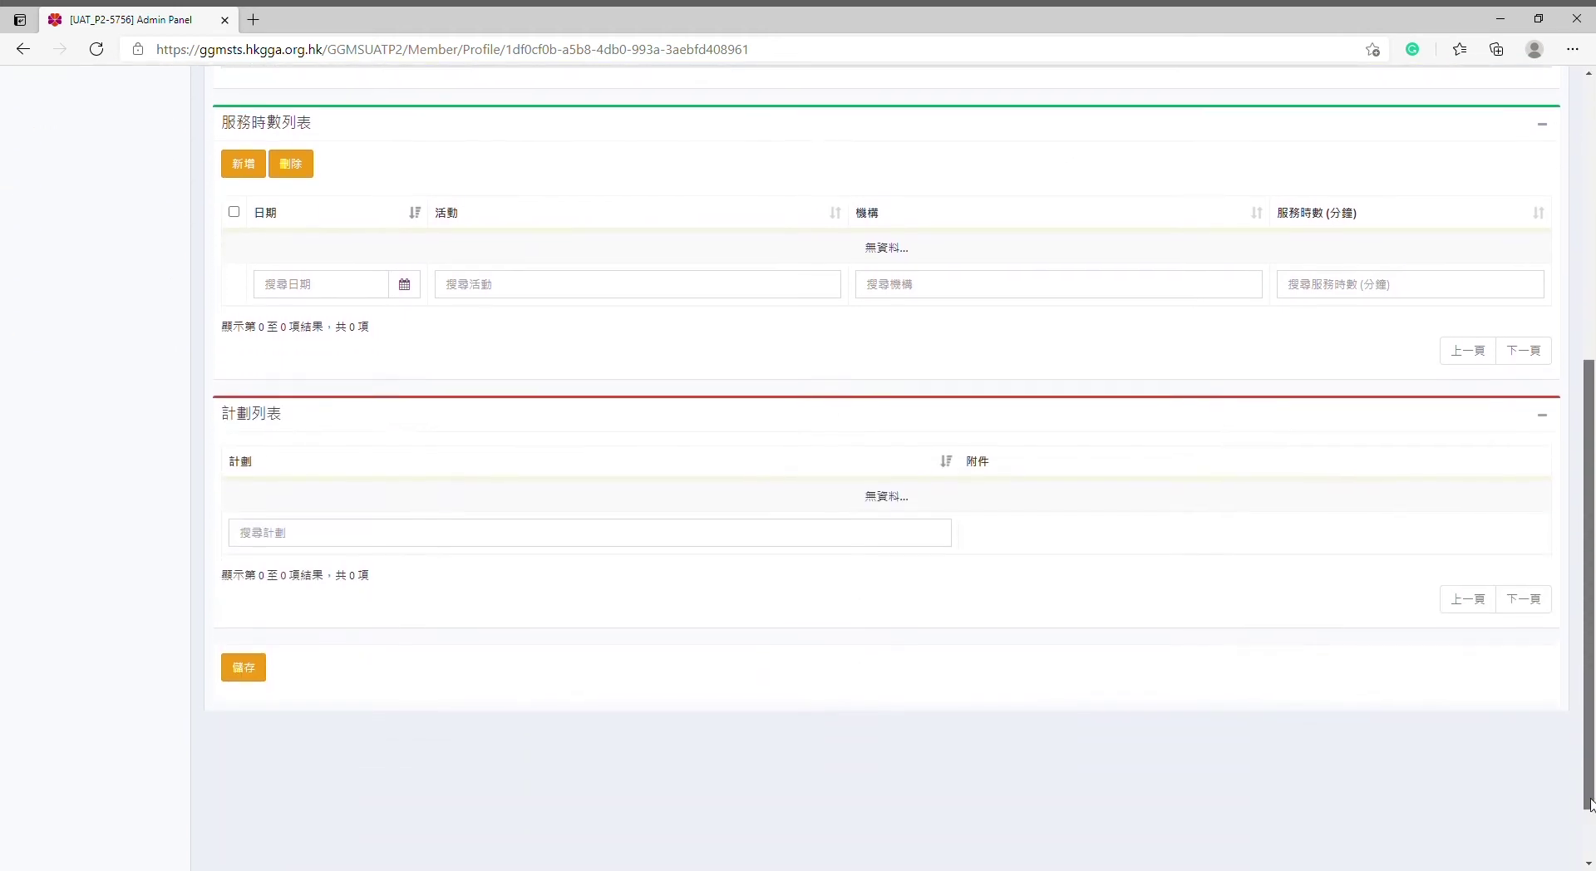
Start a new service hours record dated 2021-03-01 with a duration of 120 minutes
left_click(241, 162)
left_click(755, 200)
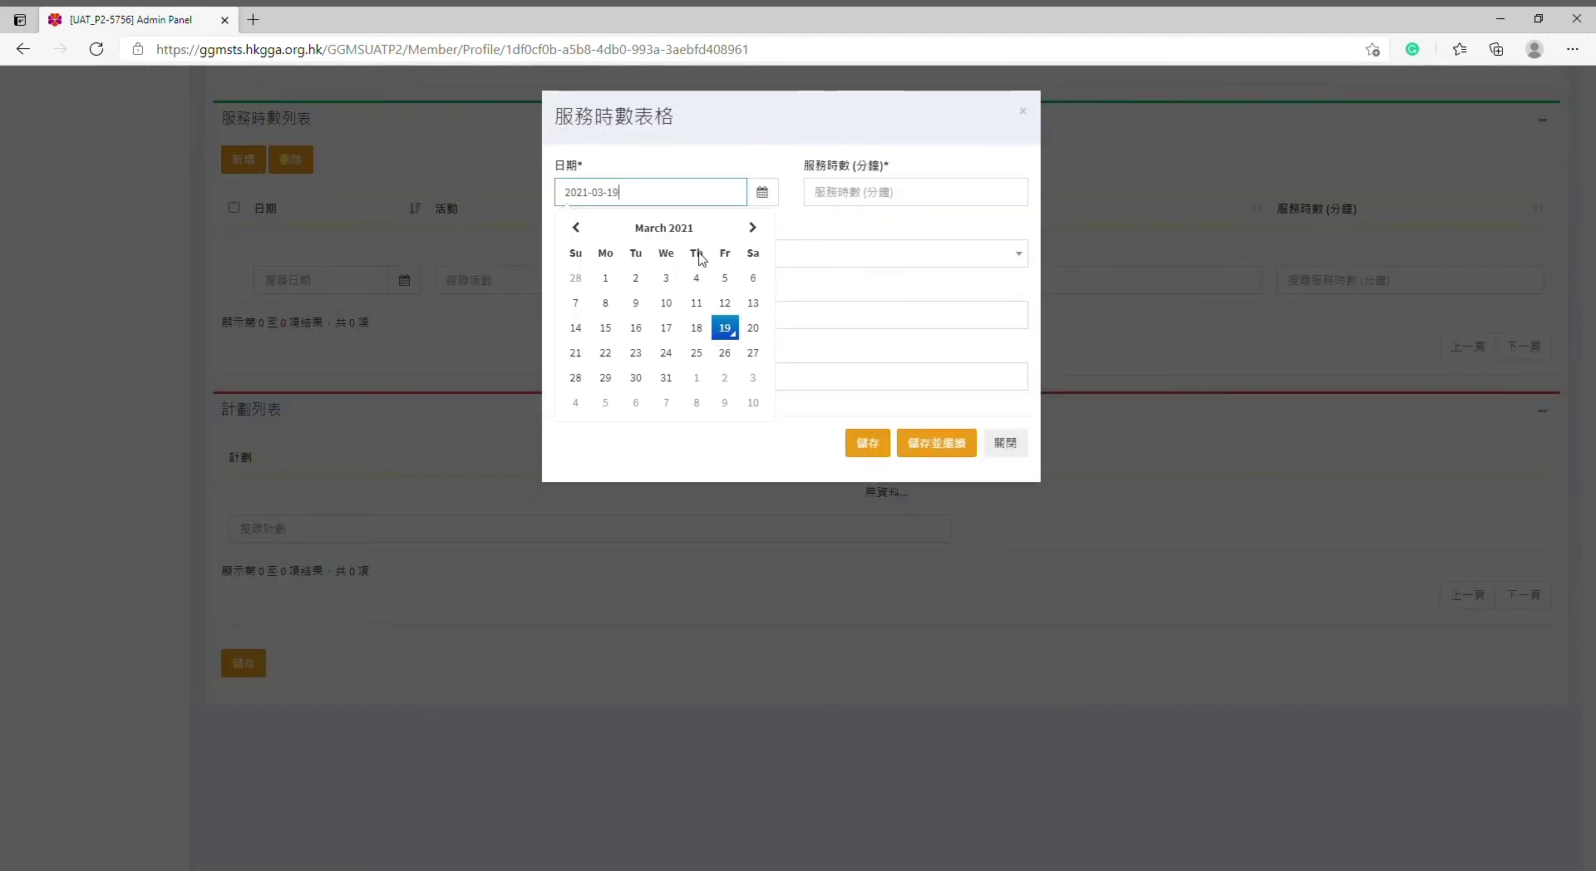
left_click(613, 274)
left_click(865, 203)
type("120")
Set the service record's activity to Unit Service, description to AP AWARD PRIZE PRESENTATION and organisation to HKGGA, and save it
left_click(848, 252)
left_click(881, 282)
left_click(925, 324)
type("AP AWARD PRI")
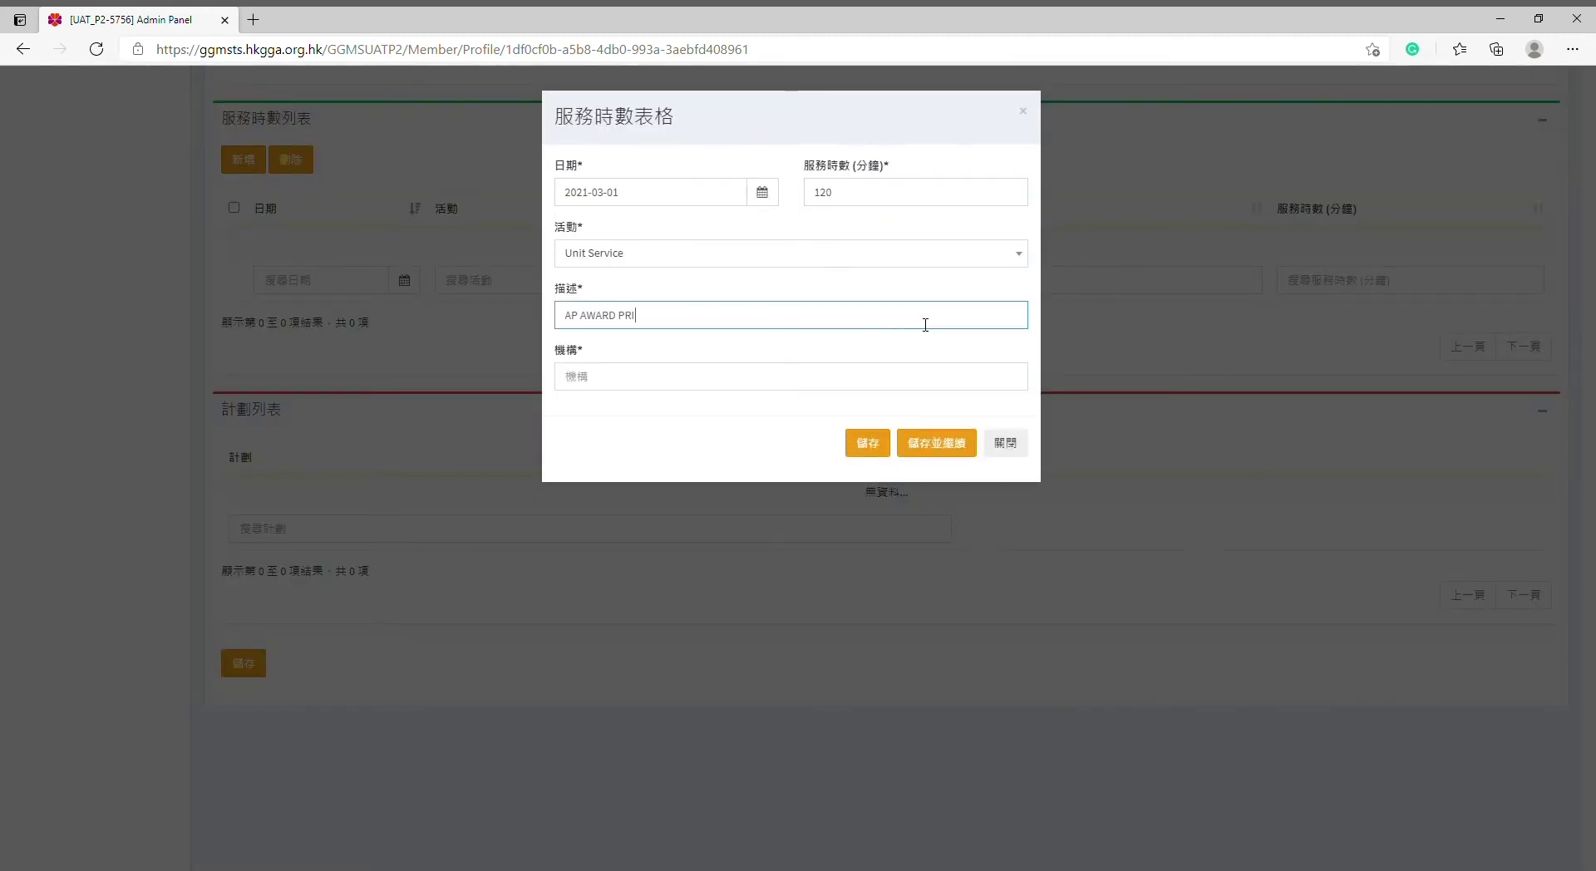
type("ZE PRESENTATION")
left_click(866, 378)
type("HKGGA")
left_click(868, 442)
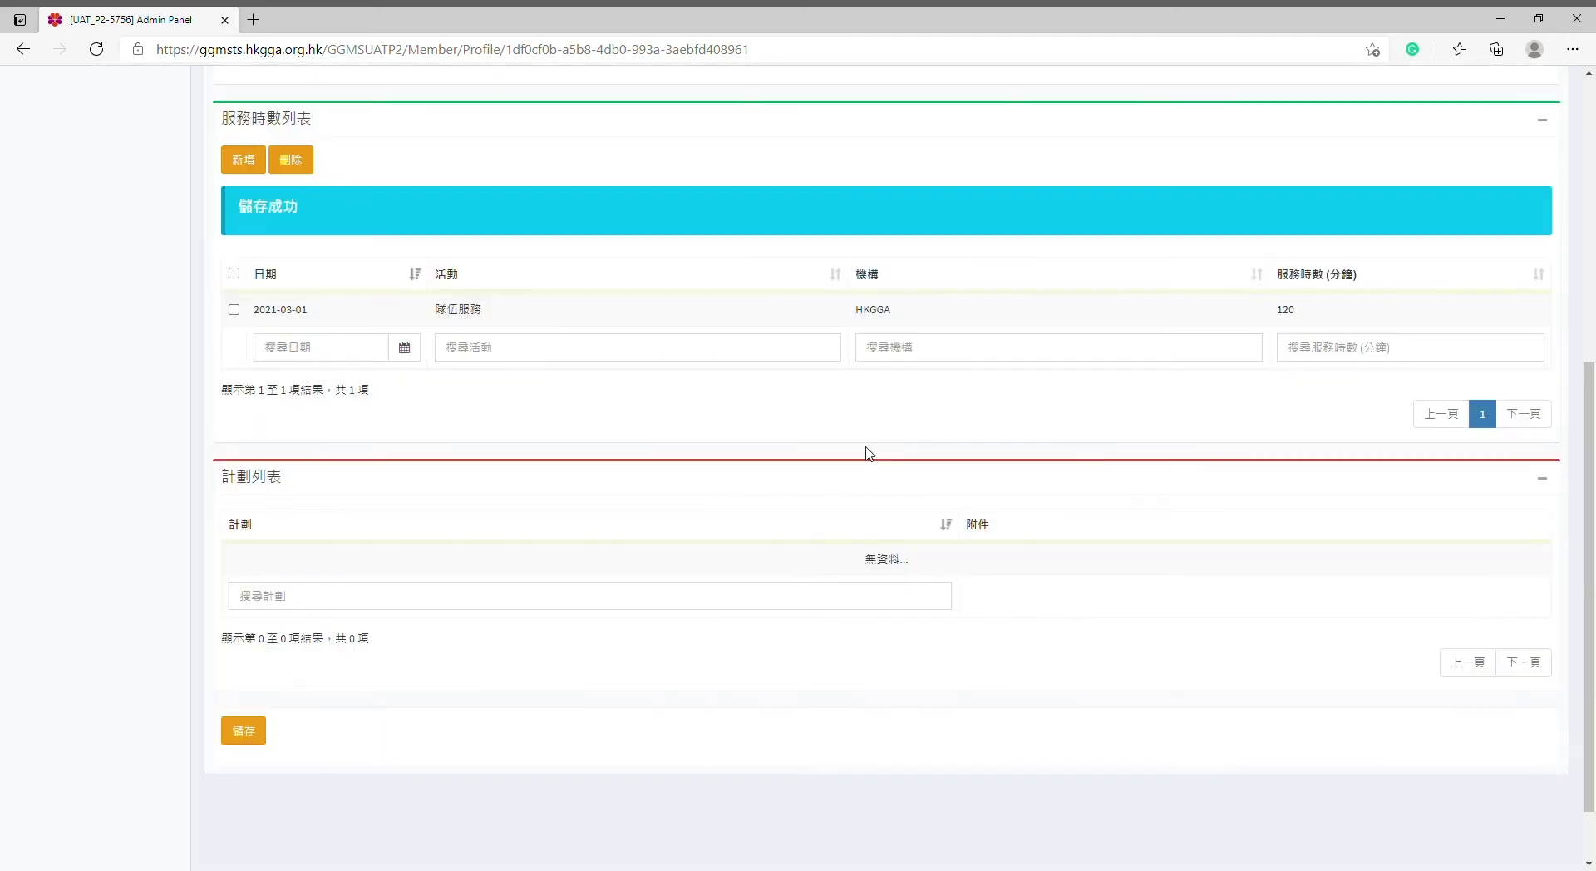
Review the member's 歷程 lists of appointments and past experience and the badge progress in 進程
left_click_drag(1590, 565, 1593, 274)
left_click(358, 171)
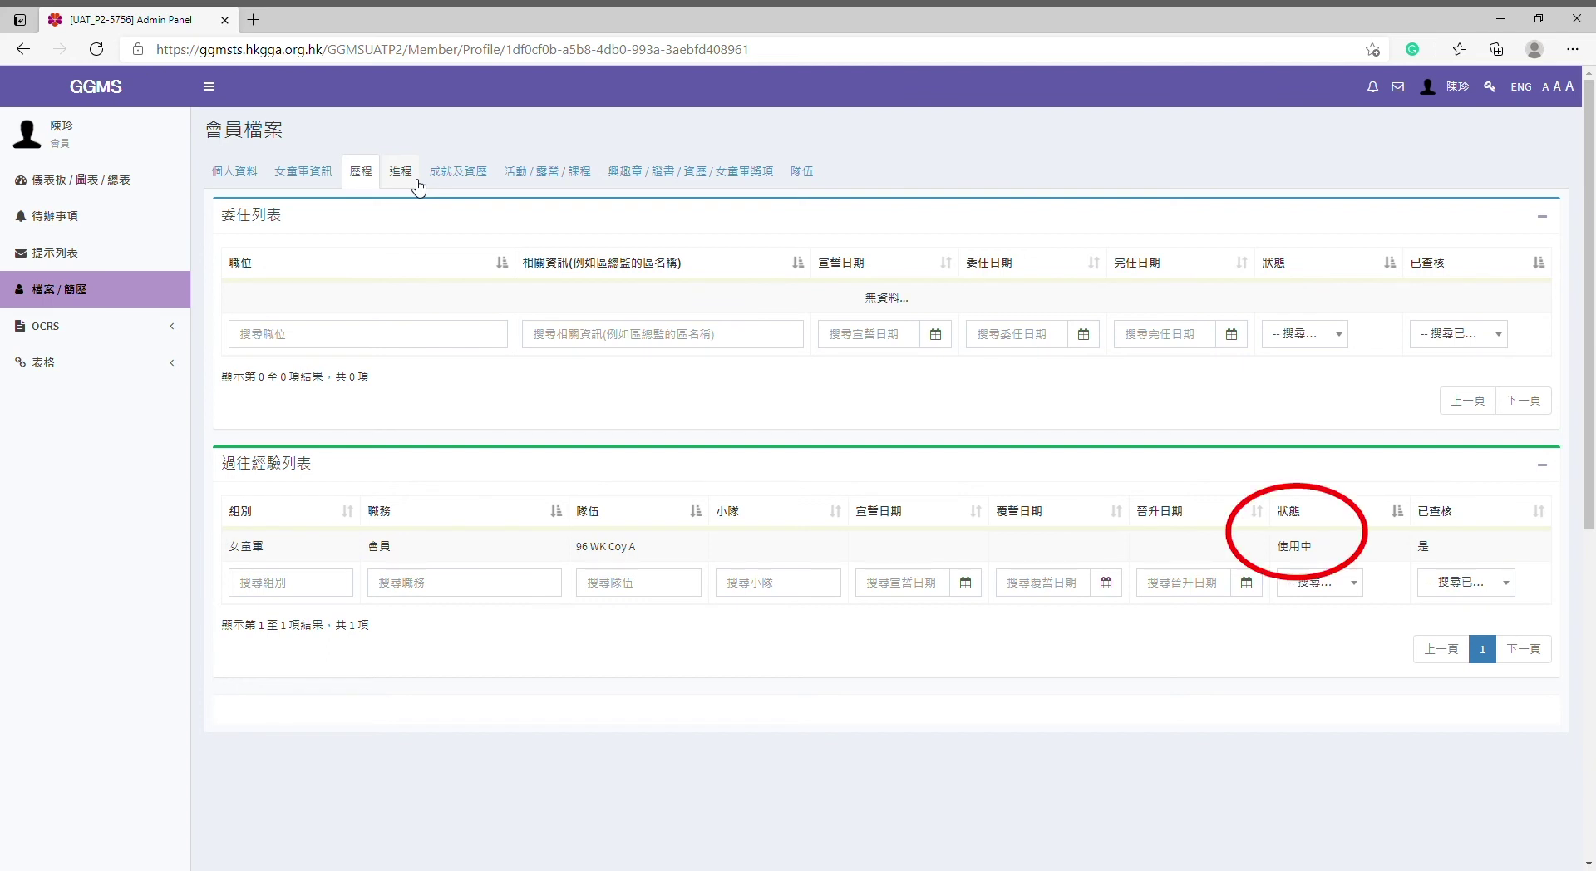
left_click(417, 178)
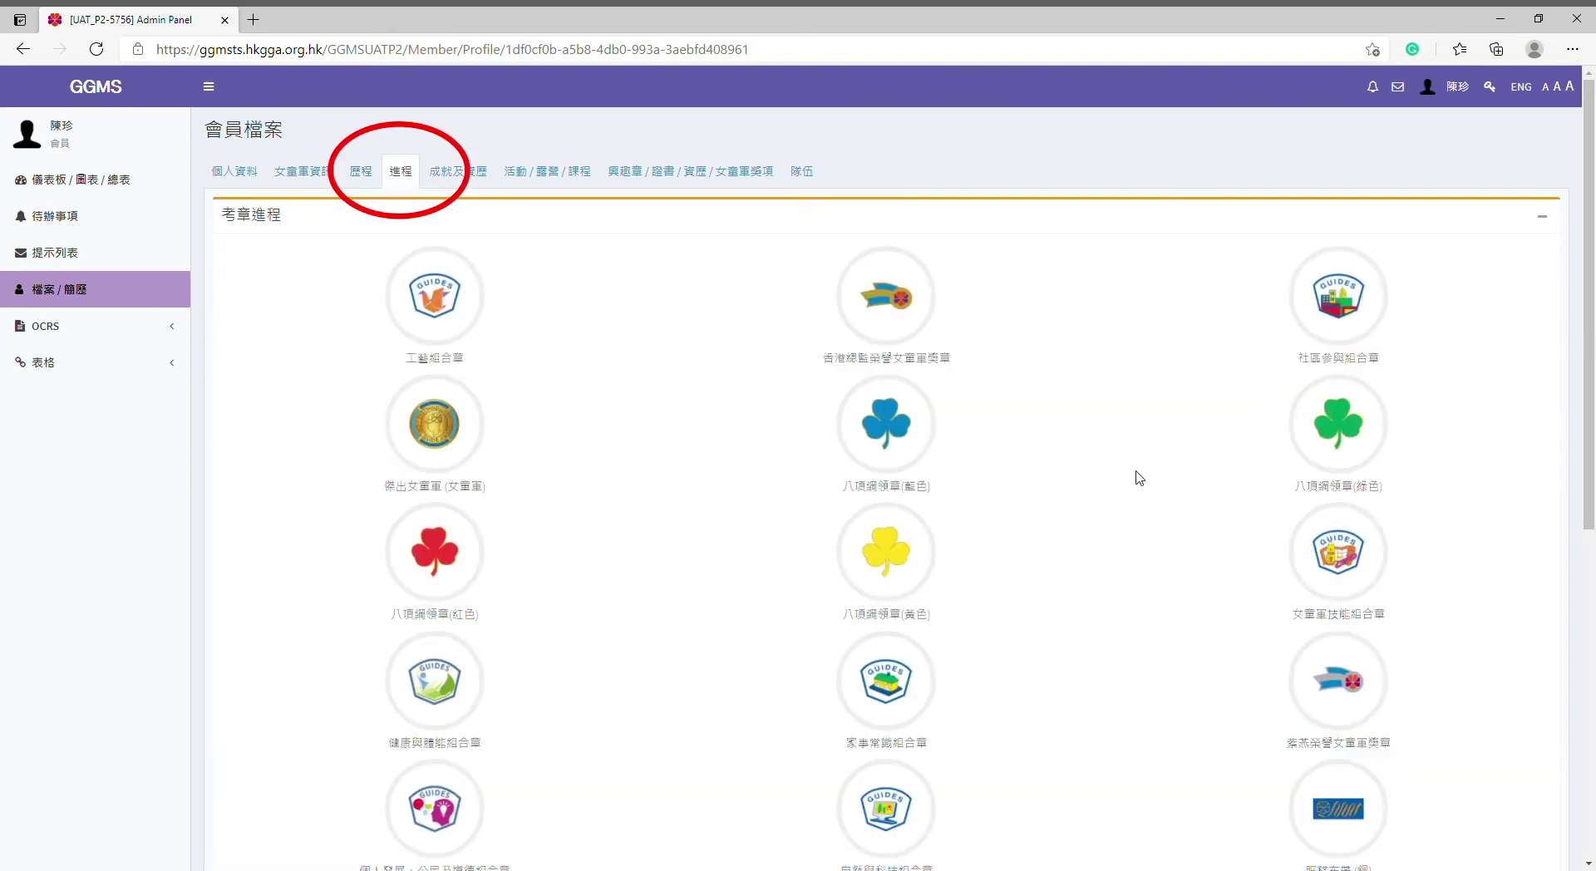
mouse_move(1589, 503)
left_mouse_down()
mouse_move(1592, 661)
mouse_move(1592, 486)
left_mouse_up()
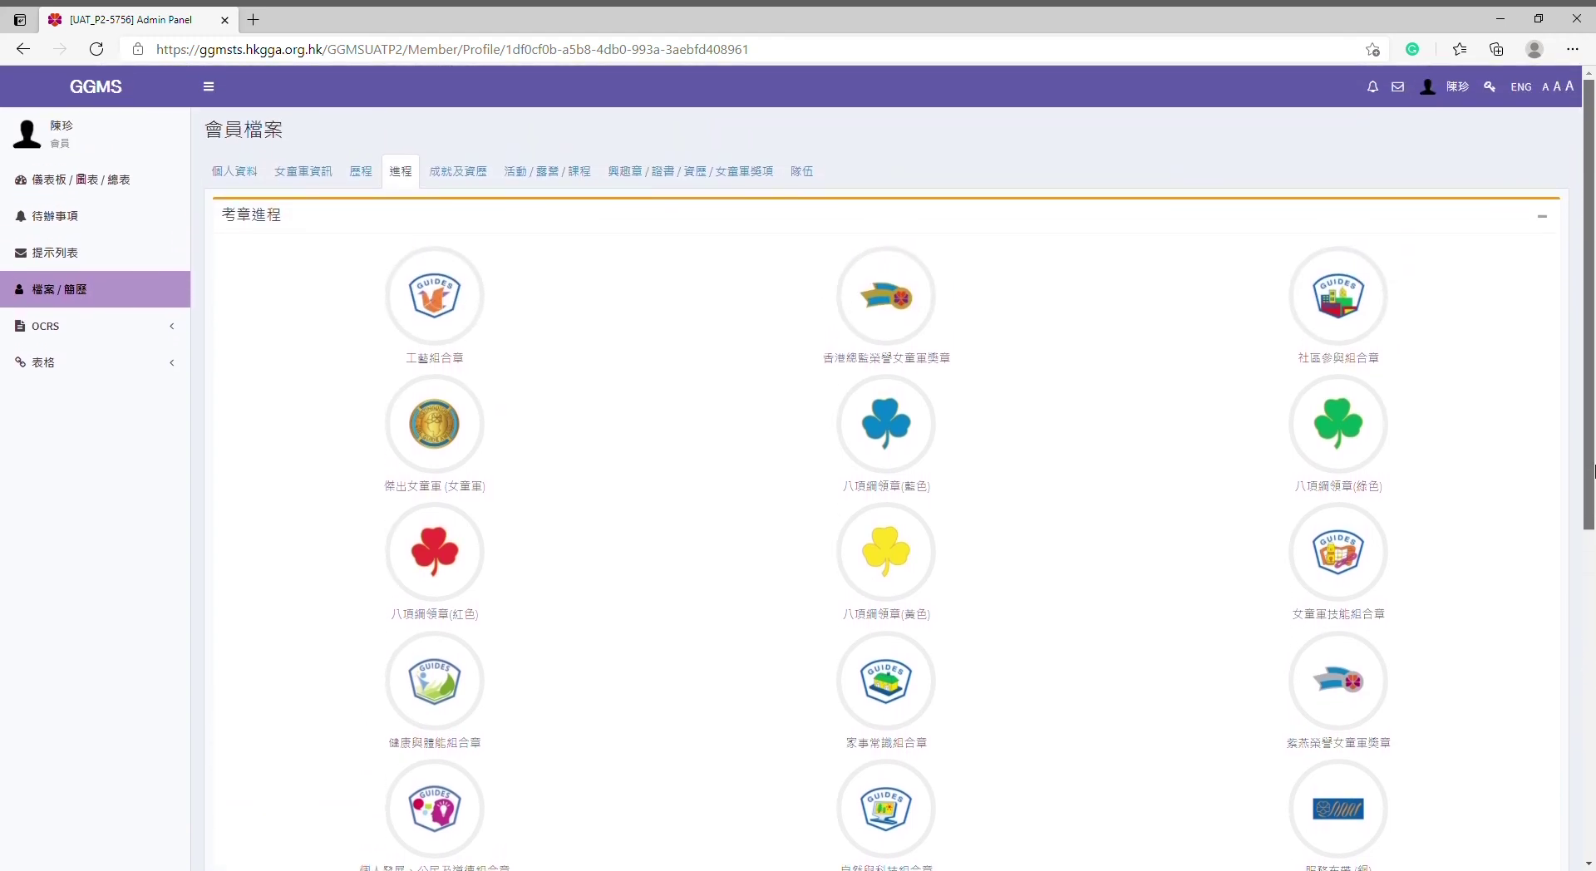
Look through the education, academic results, awards and activity lists in the 成就及資歷 section
left_click(470, 174)
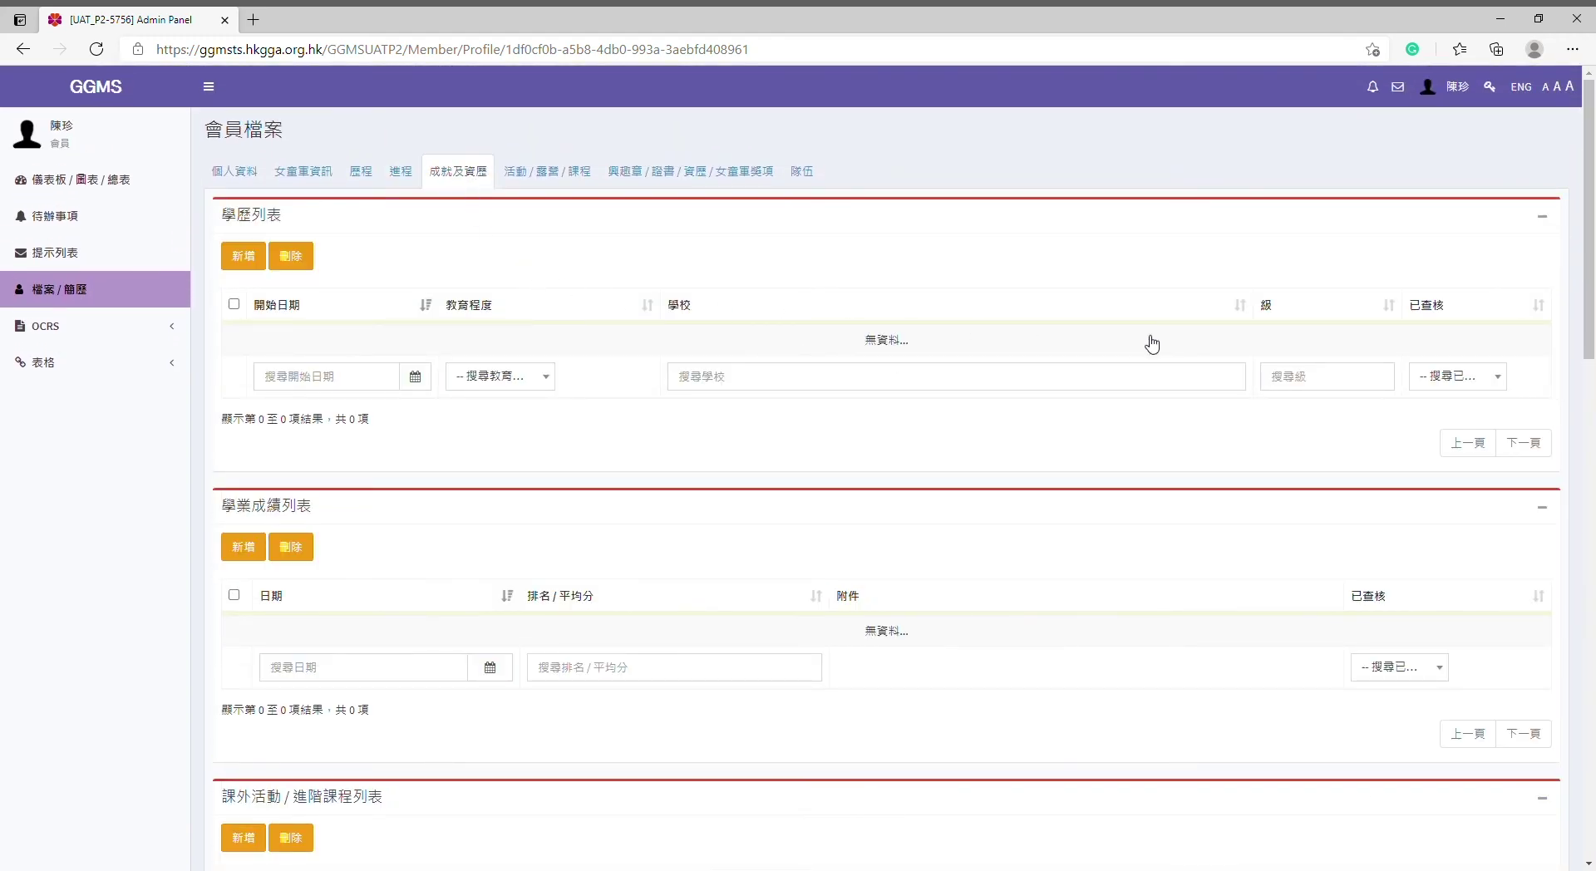
left_click_drag(1593, 290, 1593, 748)
scroll(208, 257, "up", 20)
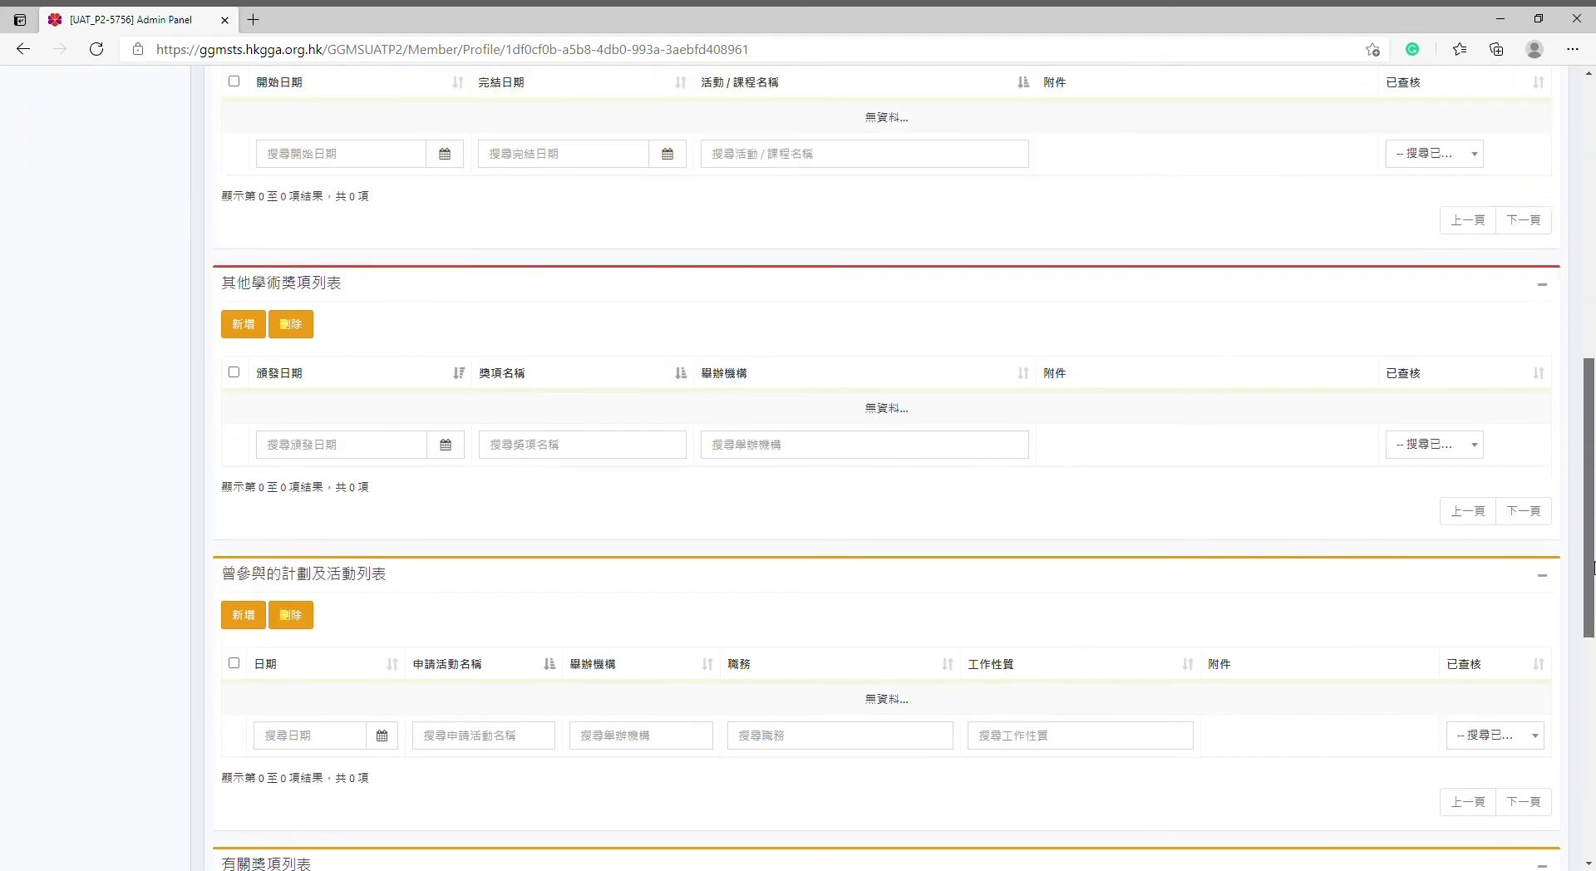
Open a new record form for the 學歷列表, examine its education level, type and class fields, and close it without saving
left_click(241, 256)
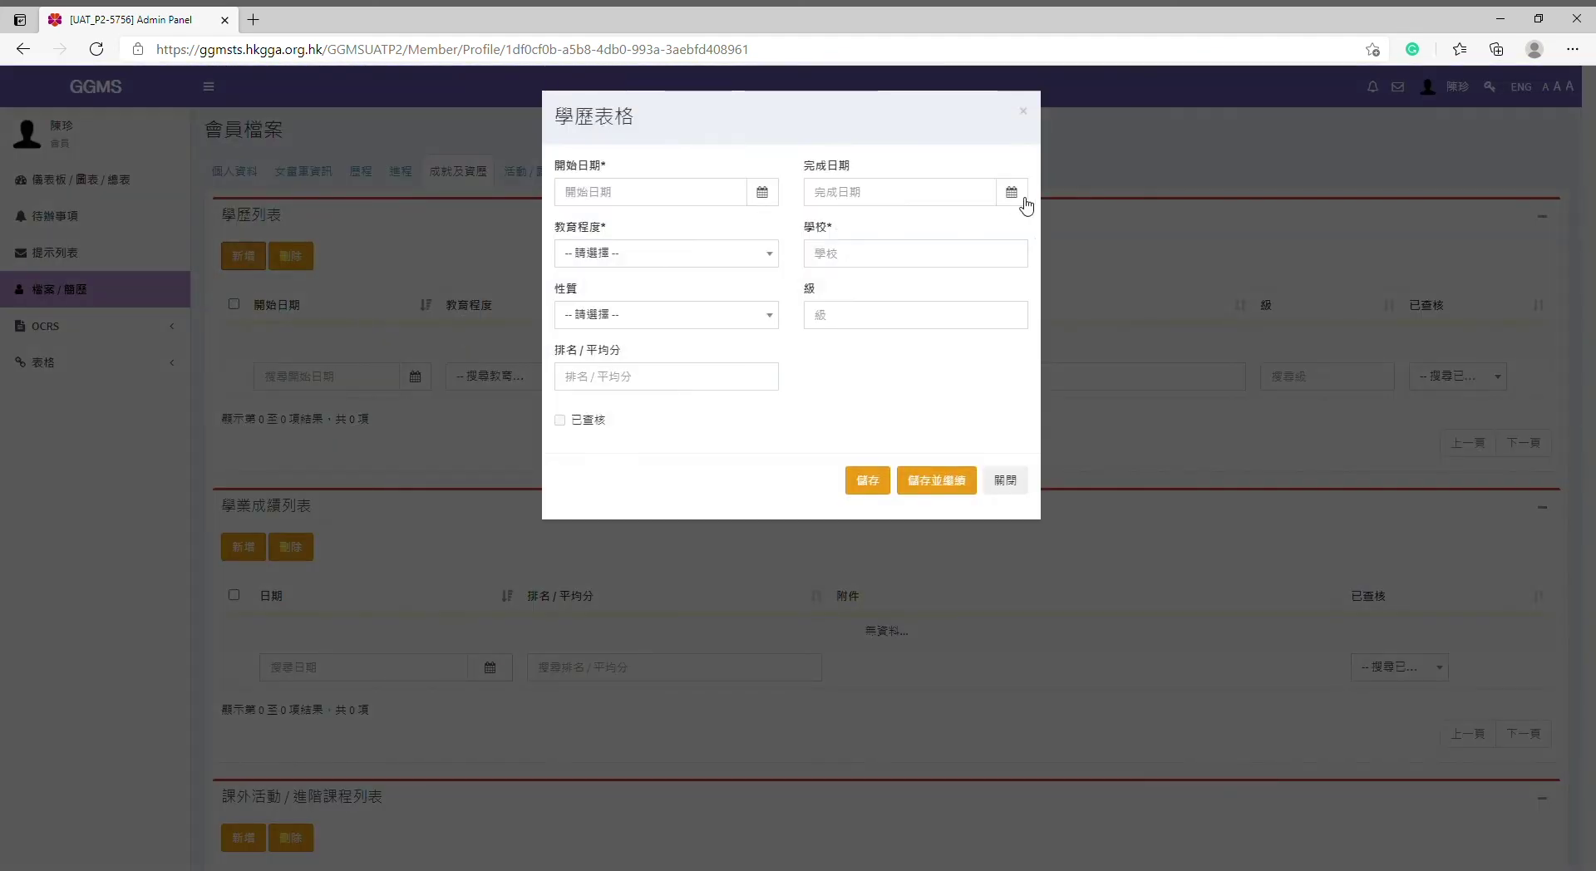
left_click(769, 254)
left_click(831, 394)
left_click(765, 315)
left_click(1014, 314)
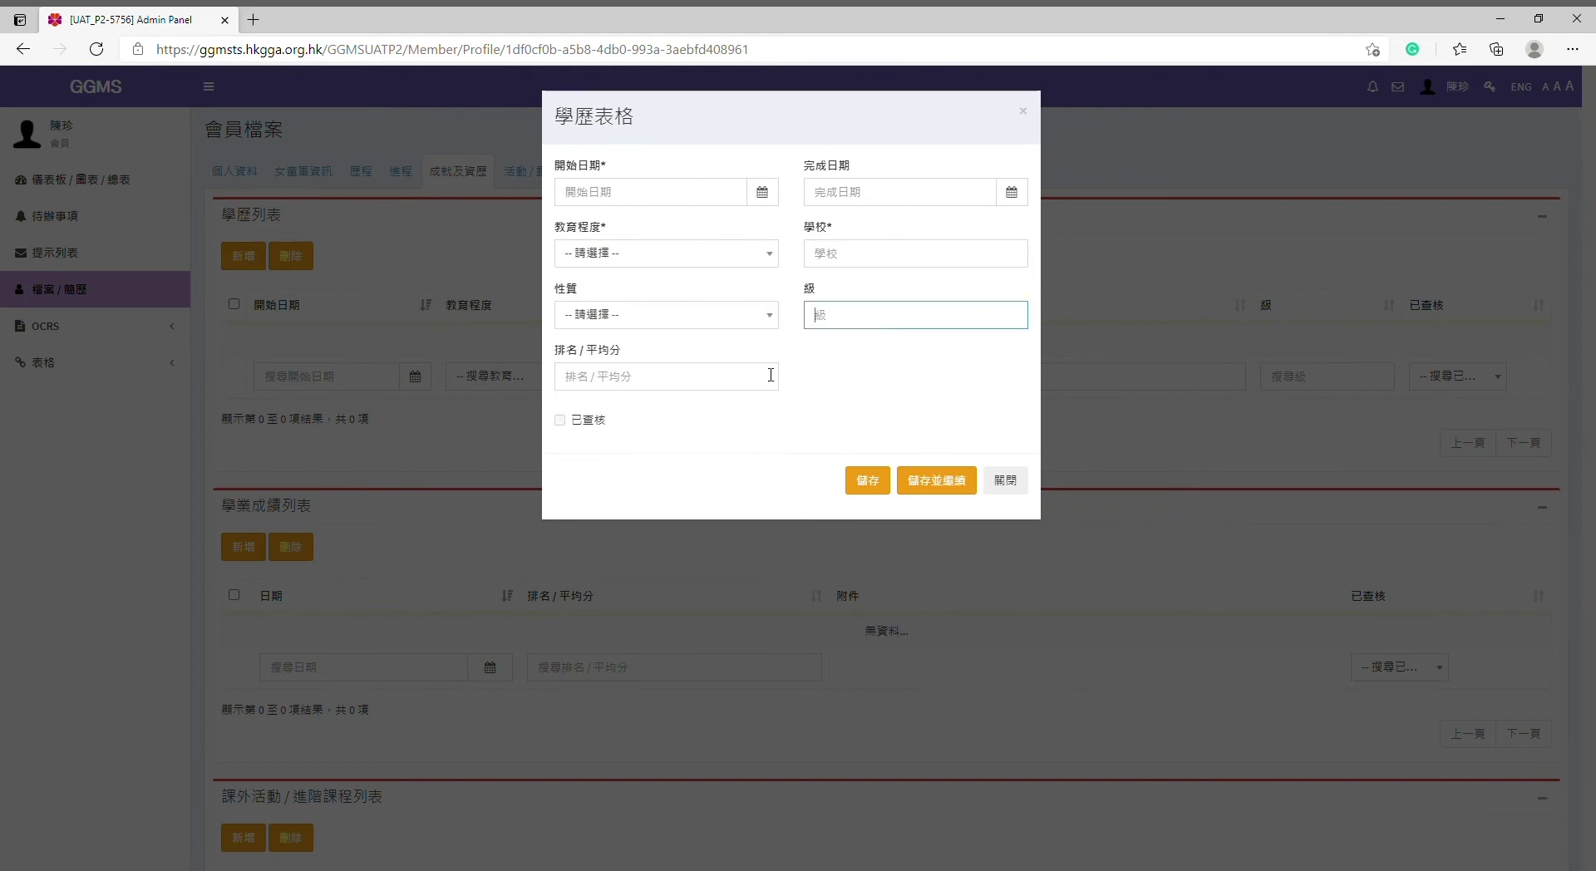
key("Tab")
left_click(1005, 480)
Review the profile's 活動 / 露營 / 課程, 興趣章 / 證書 / 資歷 / 女童軍獎項 and 隊伍 sections, including the member's unit
left_click(549, 171)
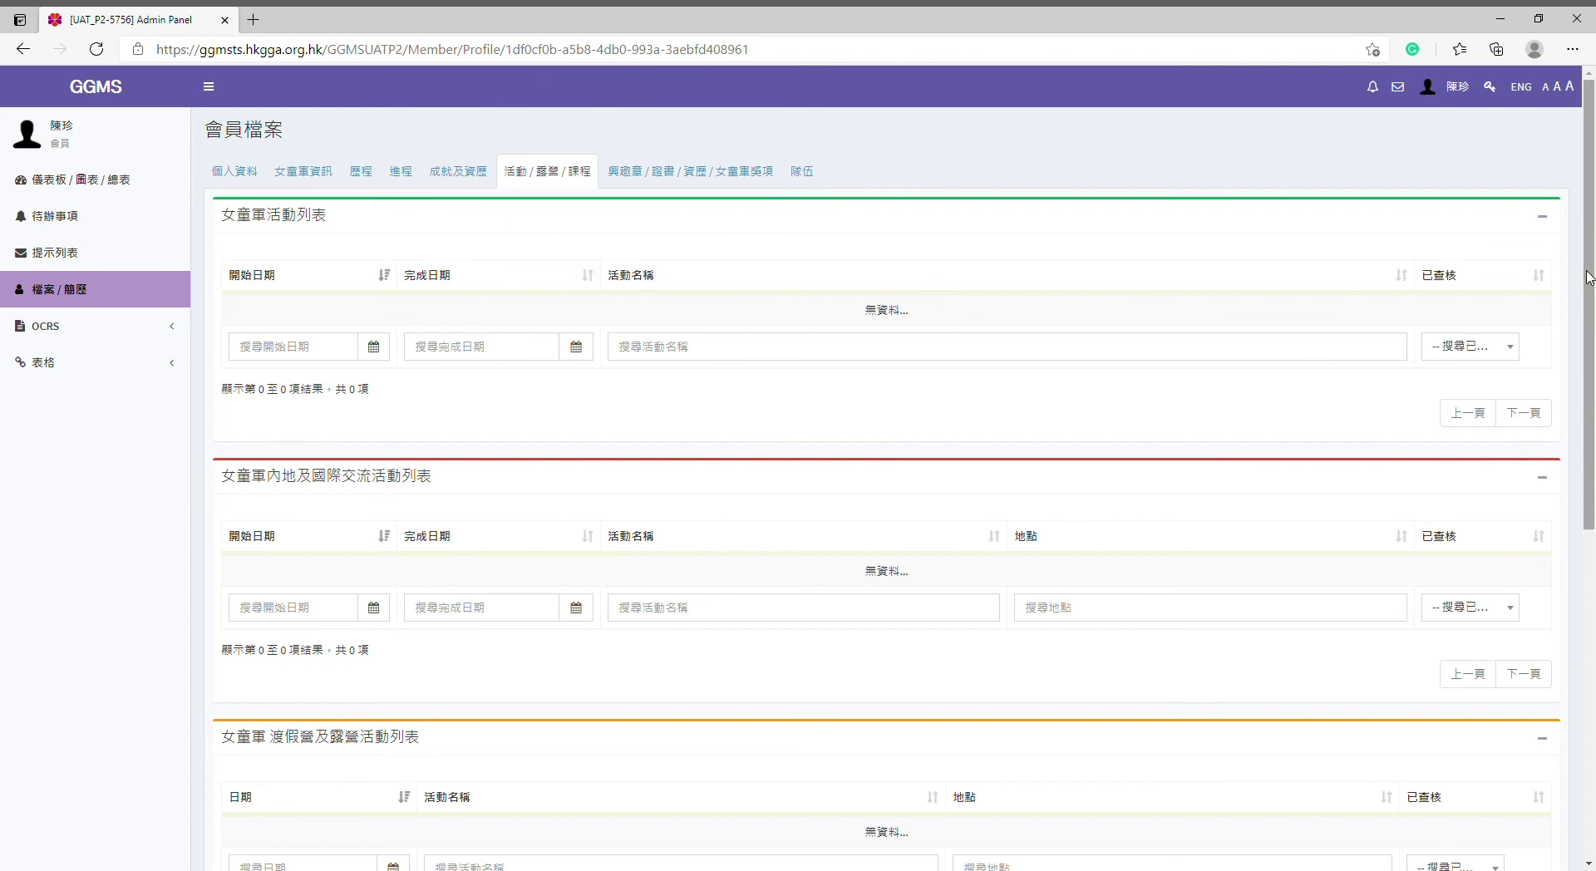
mouse_move(1588, 277)
left_mouse_down()
mouse_move(1577, 455)
mouse_move(1593, 596)
mouse_move(1594, 262)
left_mouse_up()
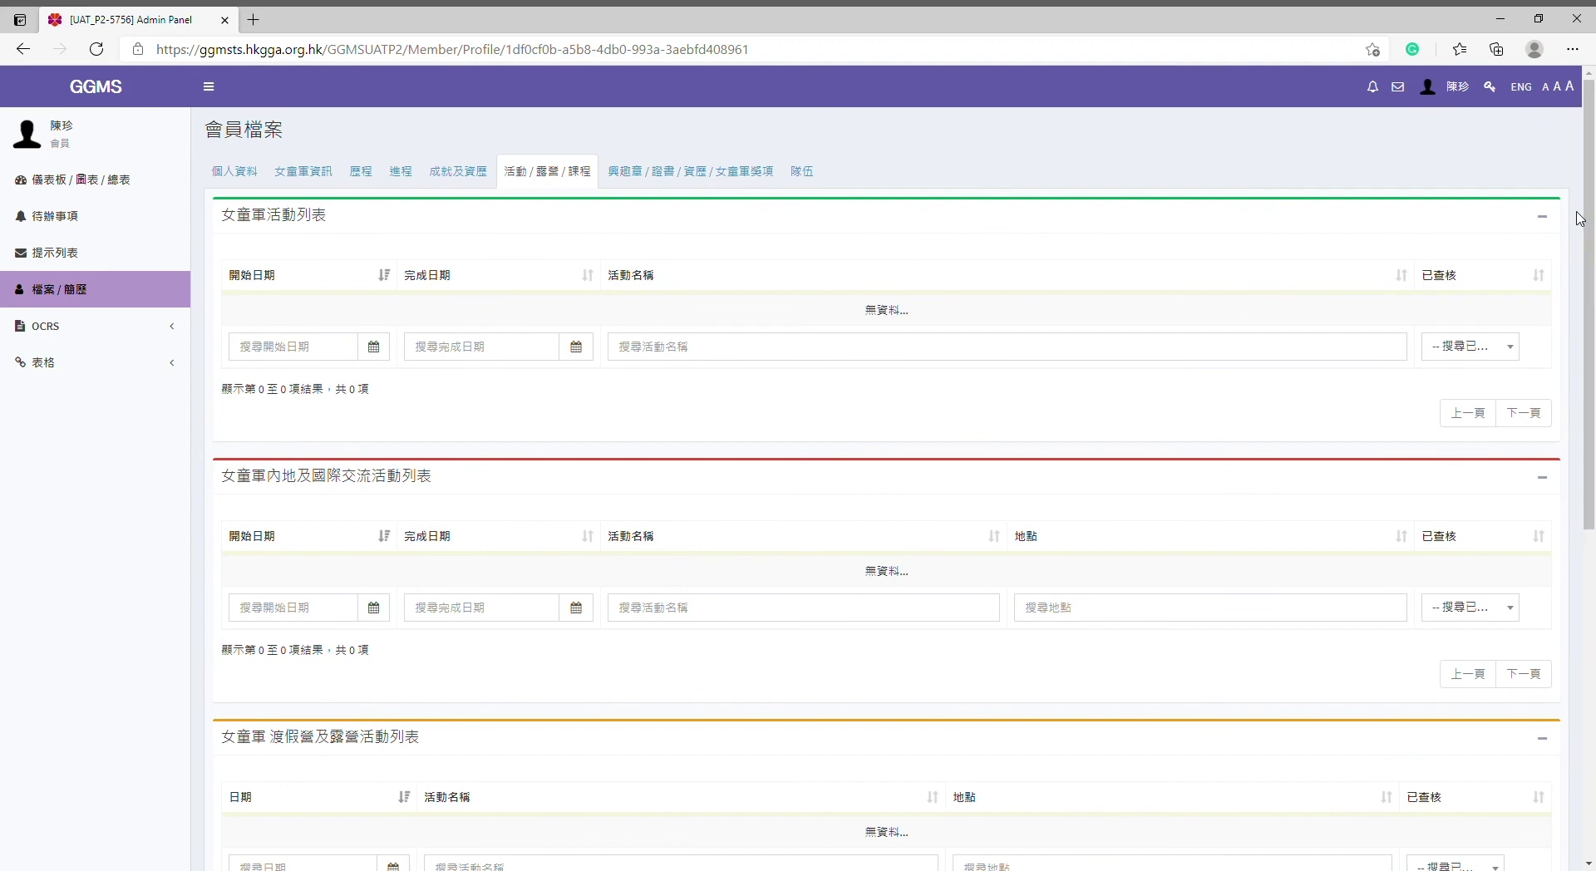
left_click(728, 176)
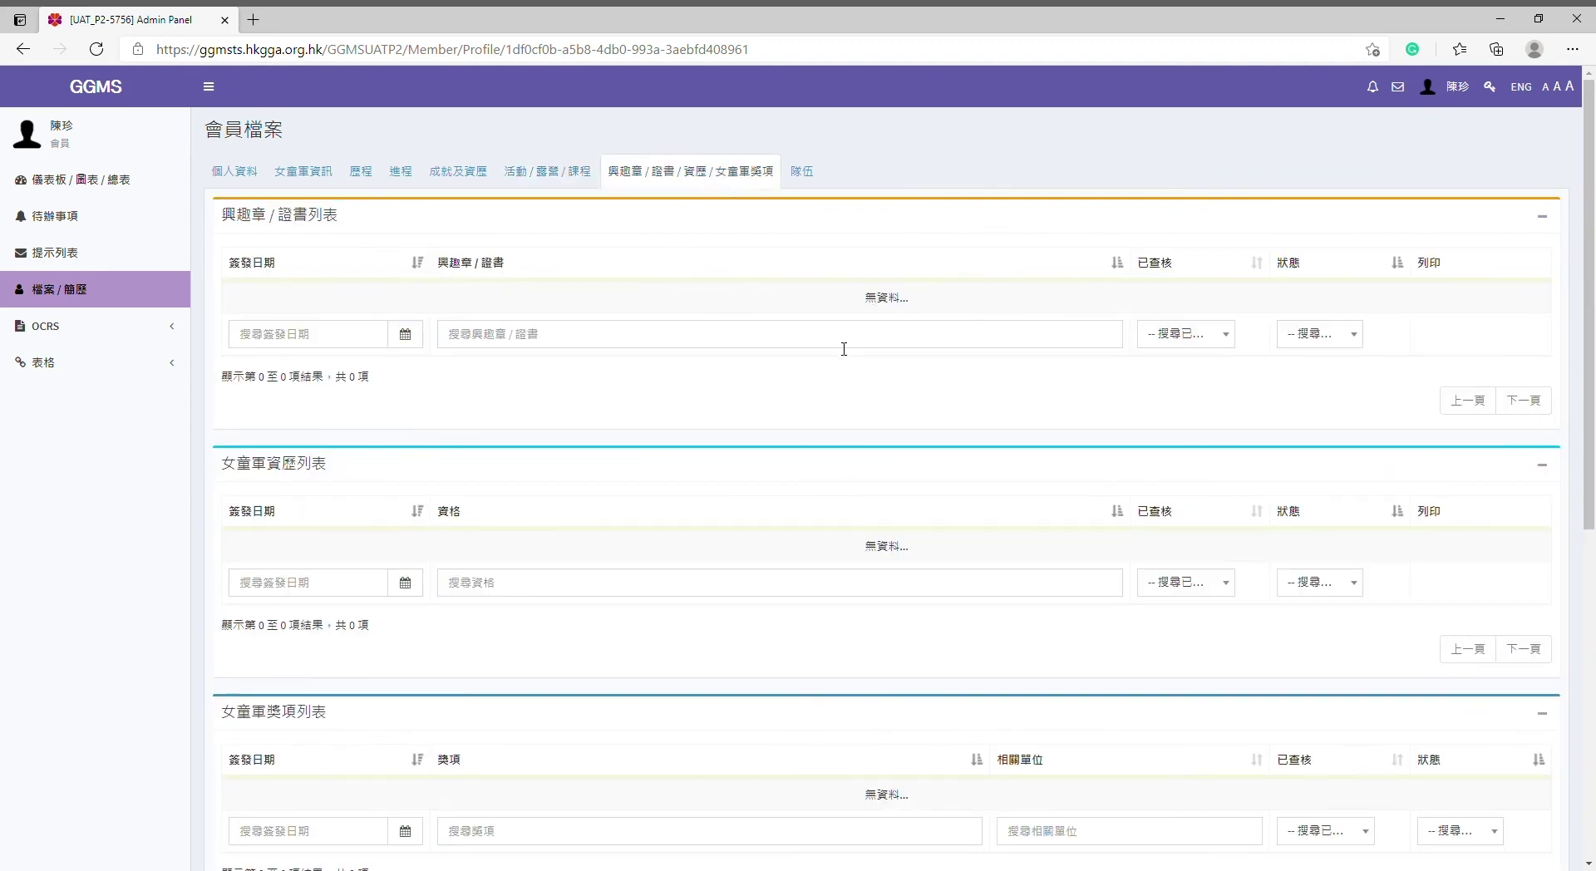
mouse_move(1593, 281)
left_mouse_down()
mouse_move(1593, 447)
mouse_move(1594, 275)
left_mouse_up()
left_click(795, 173)
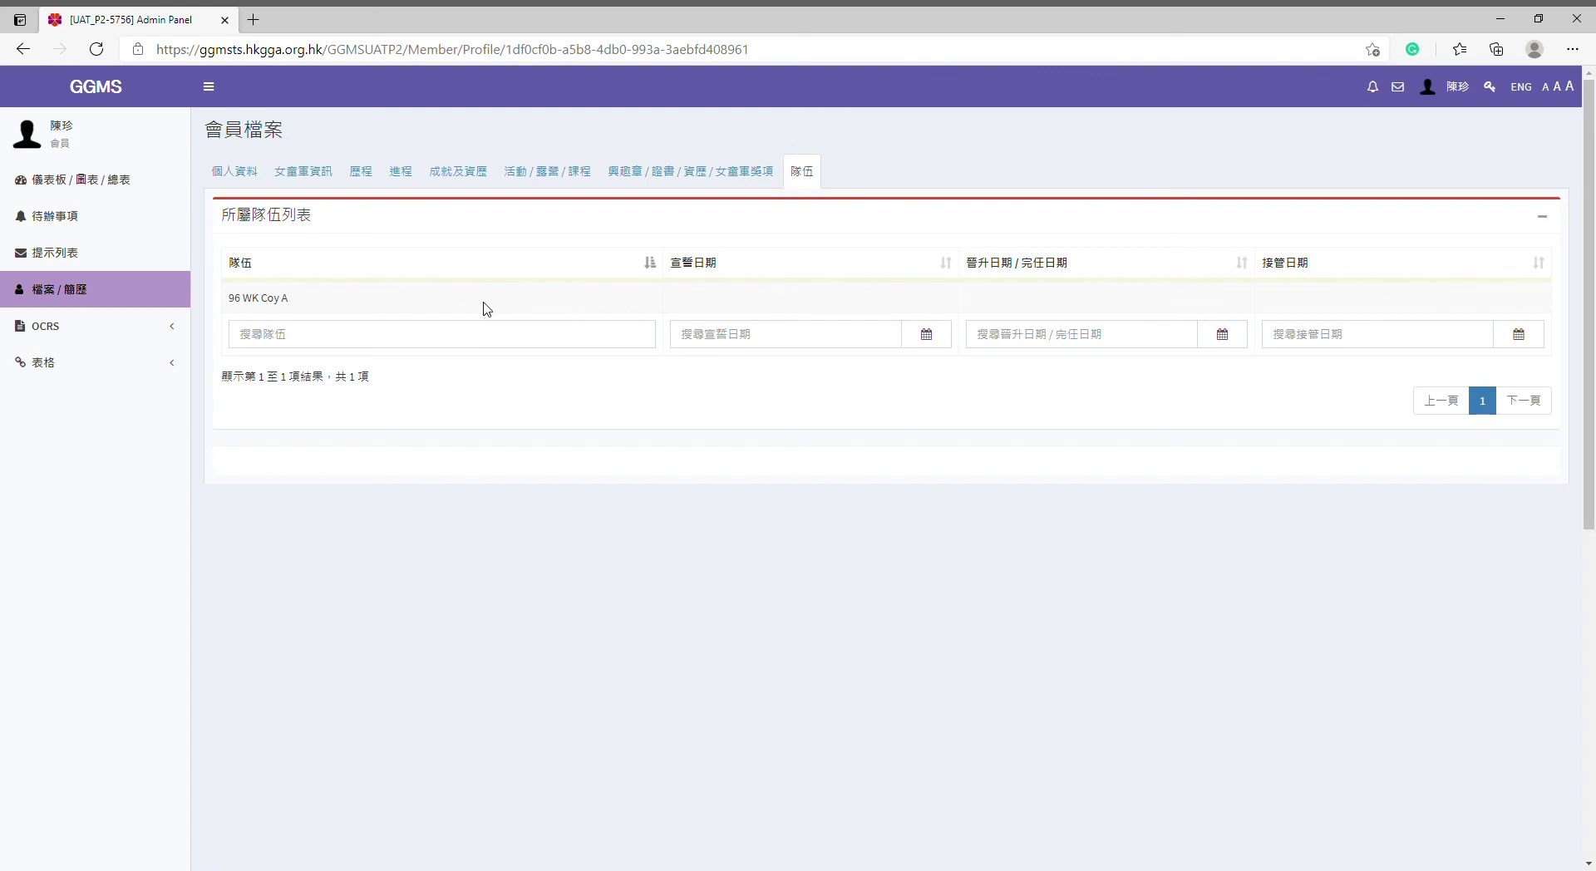
left_click_drag(295, 306, 231, 306)
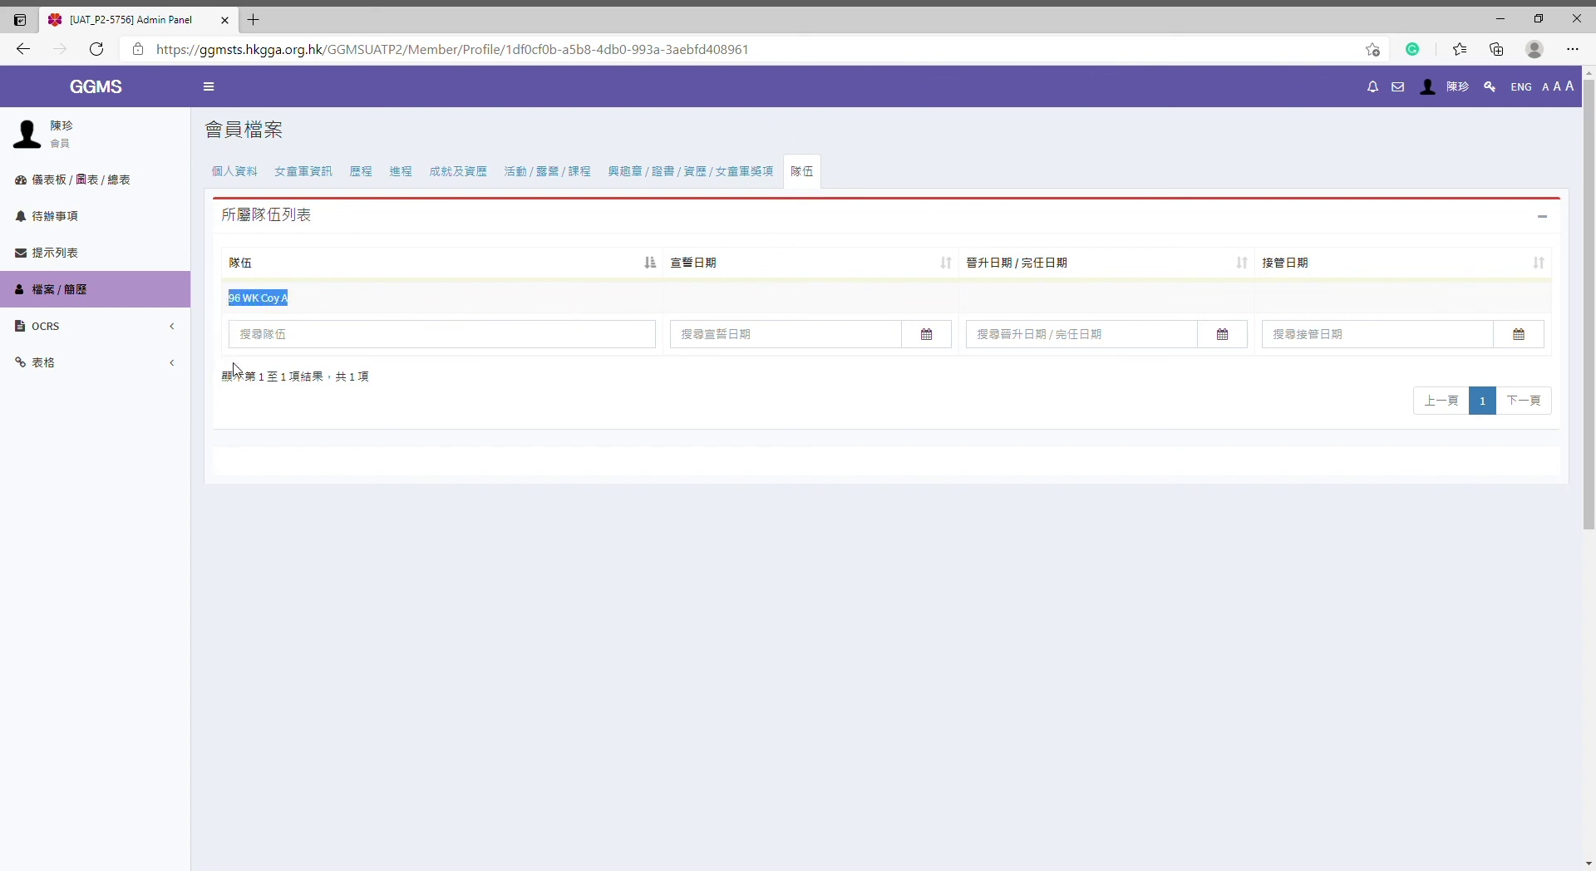